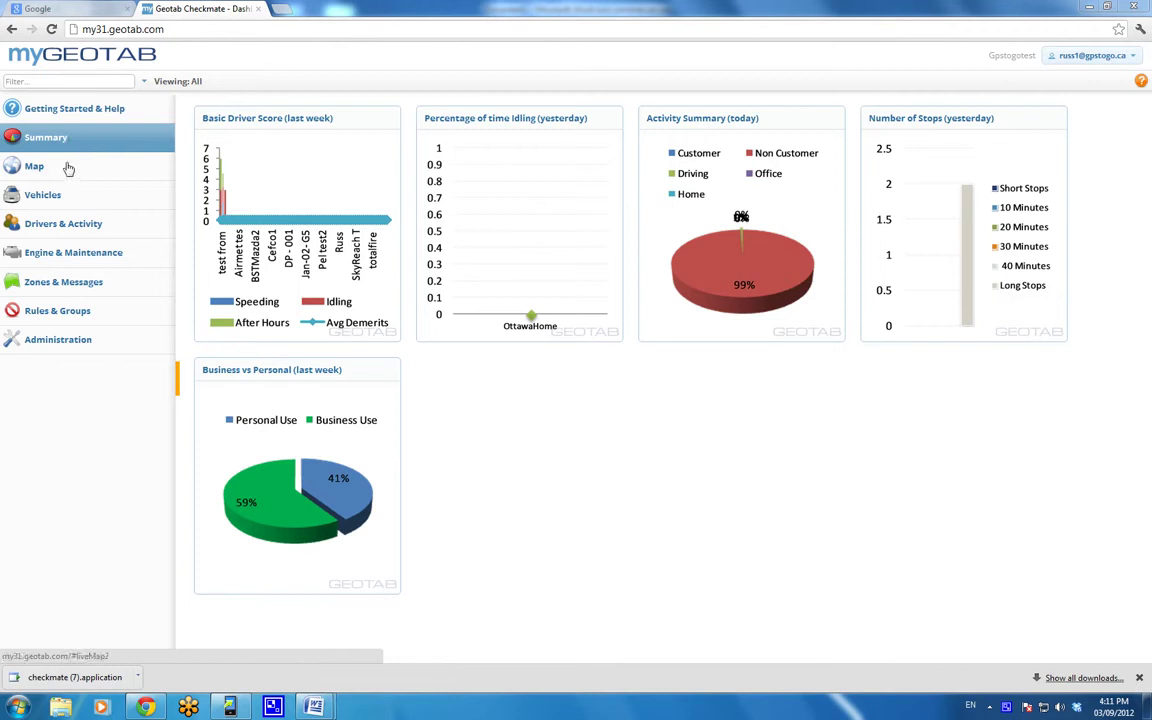
- Open the Exception Rules list through Rules & Groups > Rules
{"action": "left_click", "coordinate": [70, 311]}
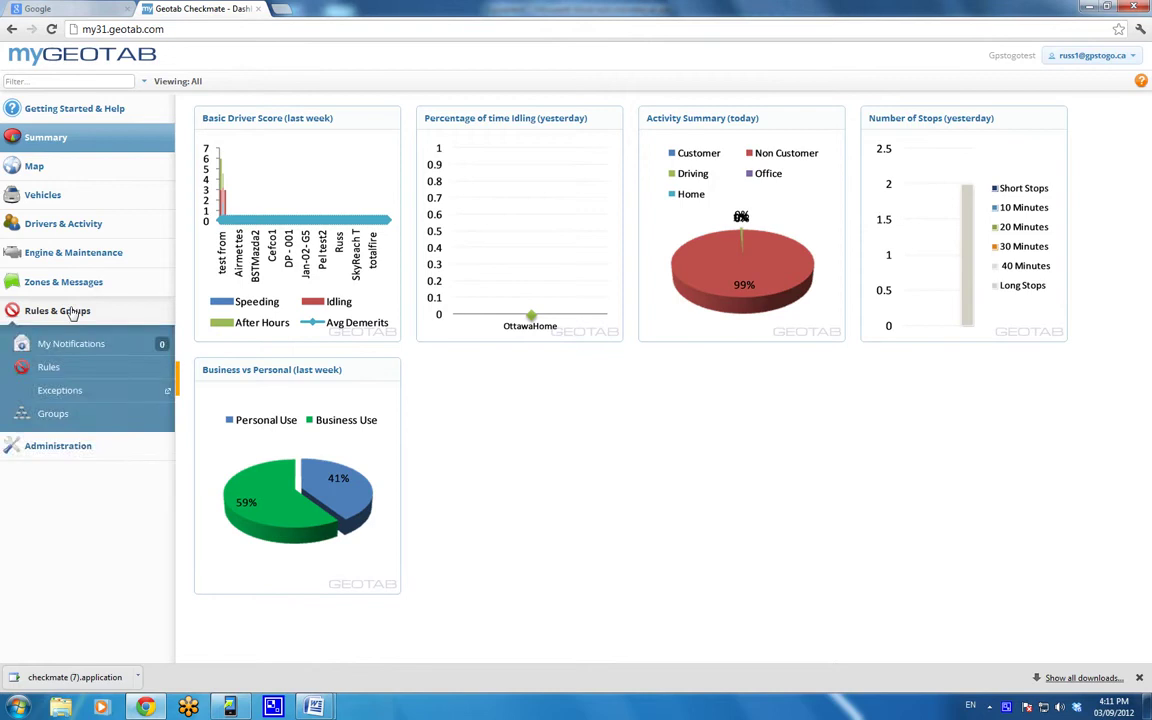
{"action": "left_click", "coordinate": [48, 368]}
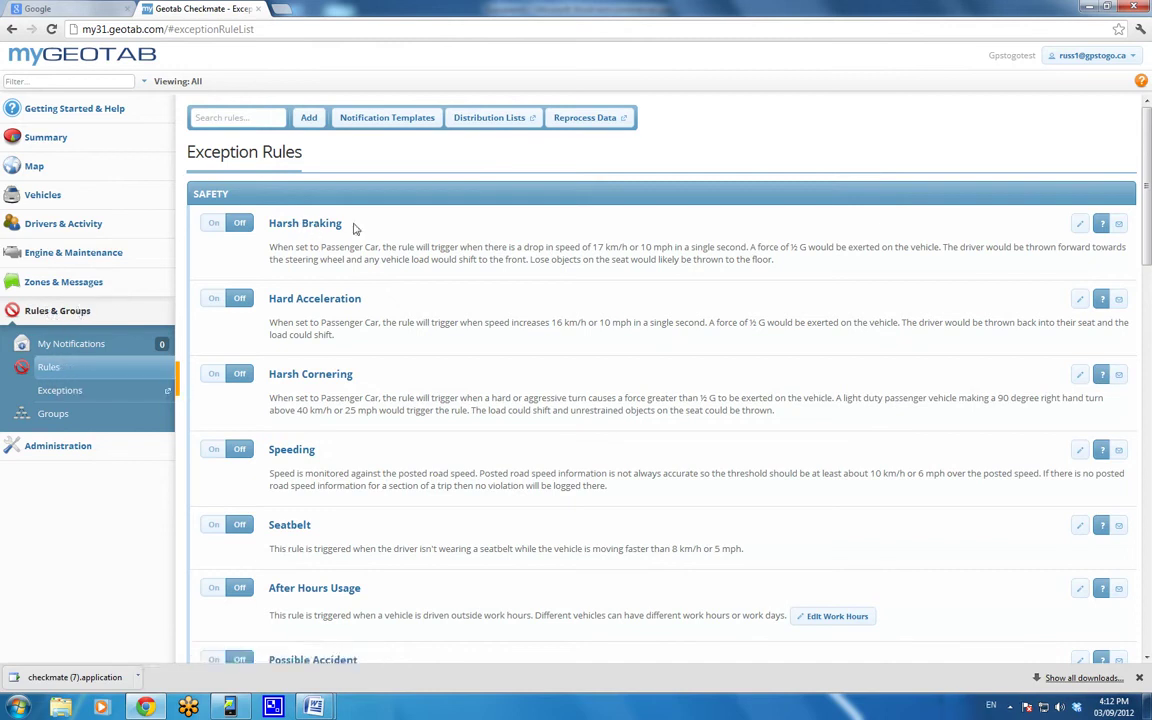
- Scroll through the exception rules list, reviewing the Safety, Productivity and Fleet rules
{"action": "scroll", "coordinate": [372, 322], "scroll_direction": "down", "scroll_amount": 1}
{"action": "scroll", "coordinate": [366, 330], "scroll_direction": "down", "scroll_amount": 2}
{"action": "scroll", "coordinate": [361, 334], "scroll_direction": "down", "scroll_amount": 1}
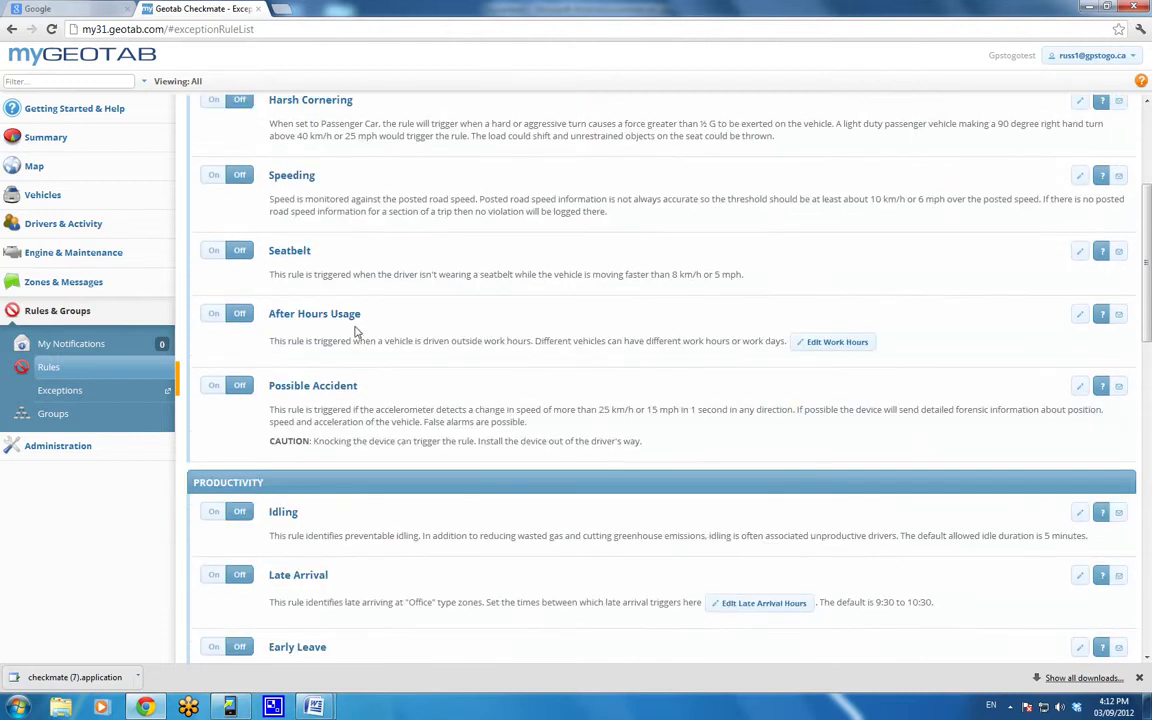
{"action": "scroll", "coordinate": [400, 331], "scroll_direction": "down", "scroll_amount": 1}
{"action": "scroll", "coordinate": [407, 332], "scroll_direction": "down", "scroll_amount": 1}
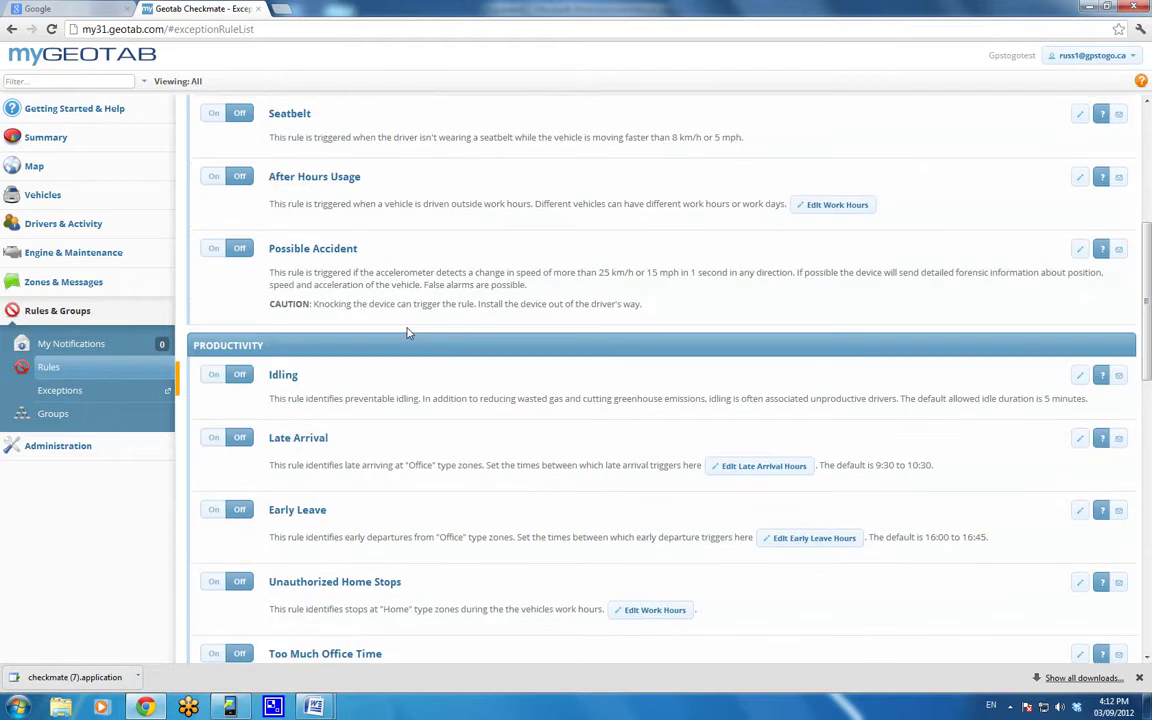
{"action": "scroll", "coordinate": [407, 332], "scroll_direction": "down", "scroll_amount": 2}
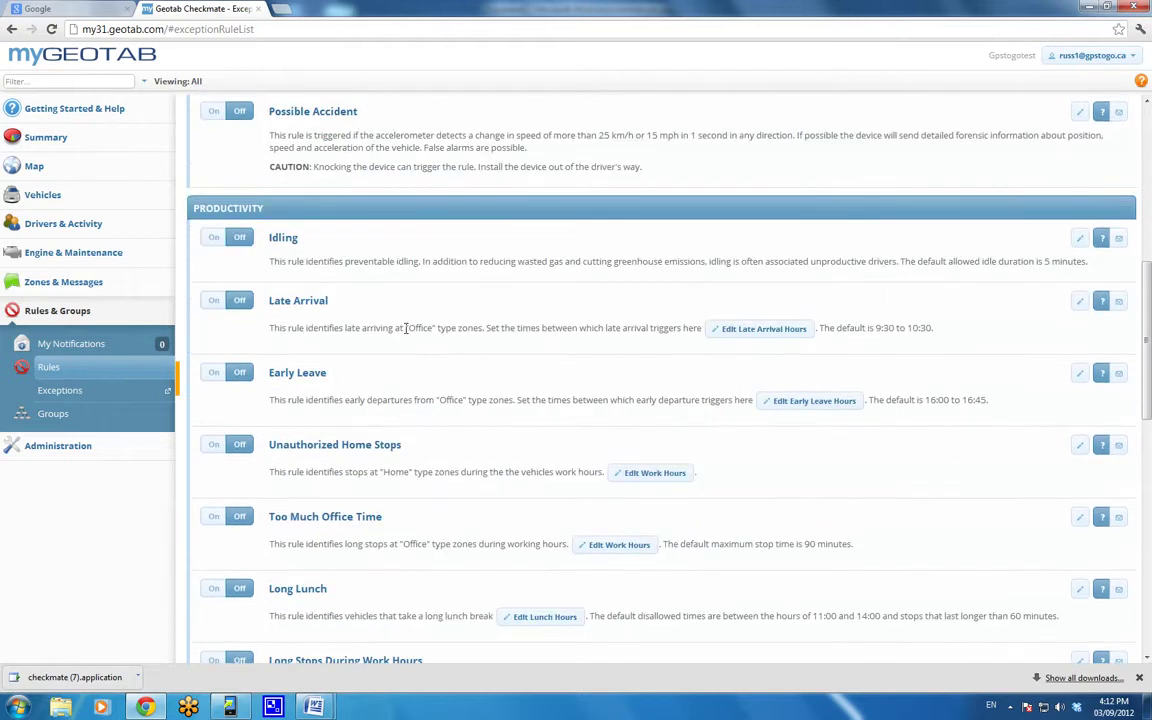
{"action": "scroll", "coordinate": [406, 328], "scroll_direction": "up", "scroll_amount": 6}
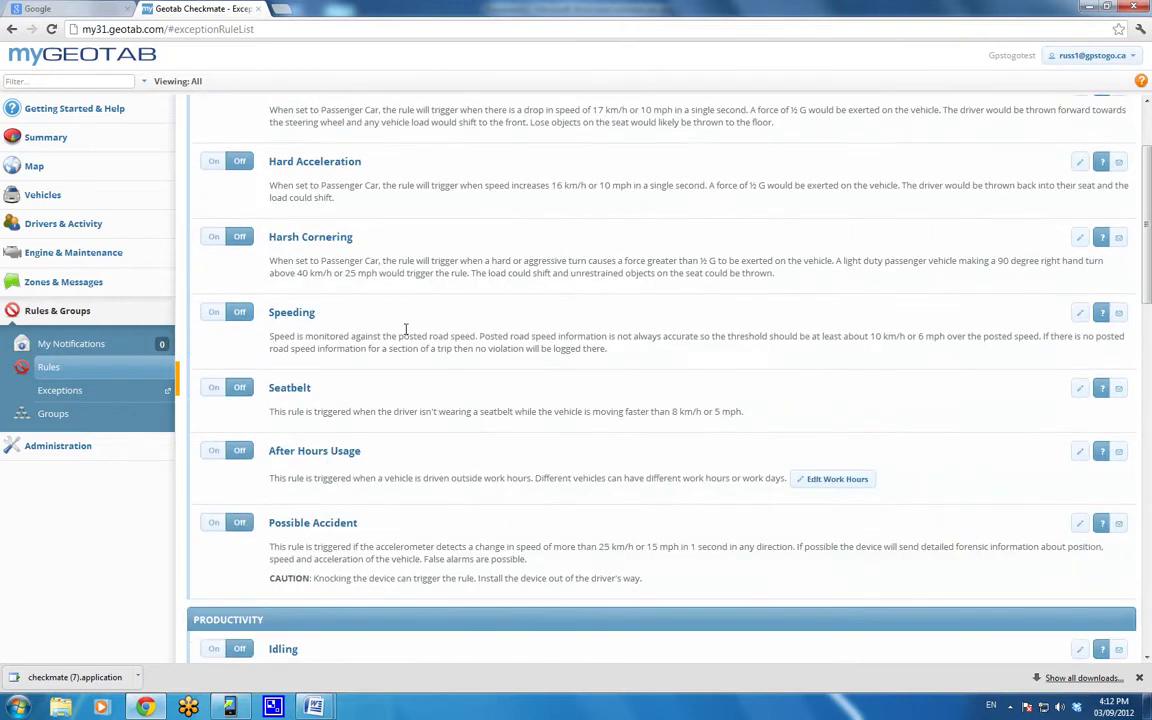
{"action": "scroll", "coordinate": [406, 328], "scroll_direction": "down", "scroll_amount": 2}
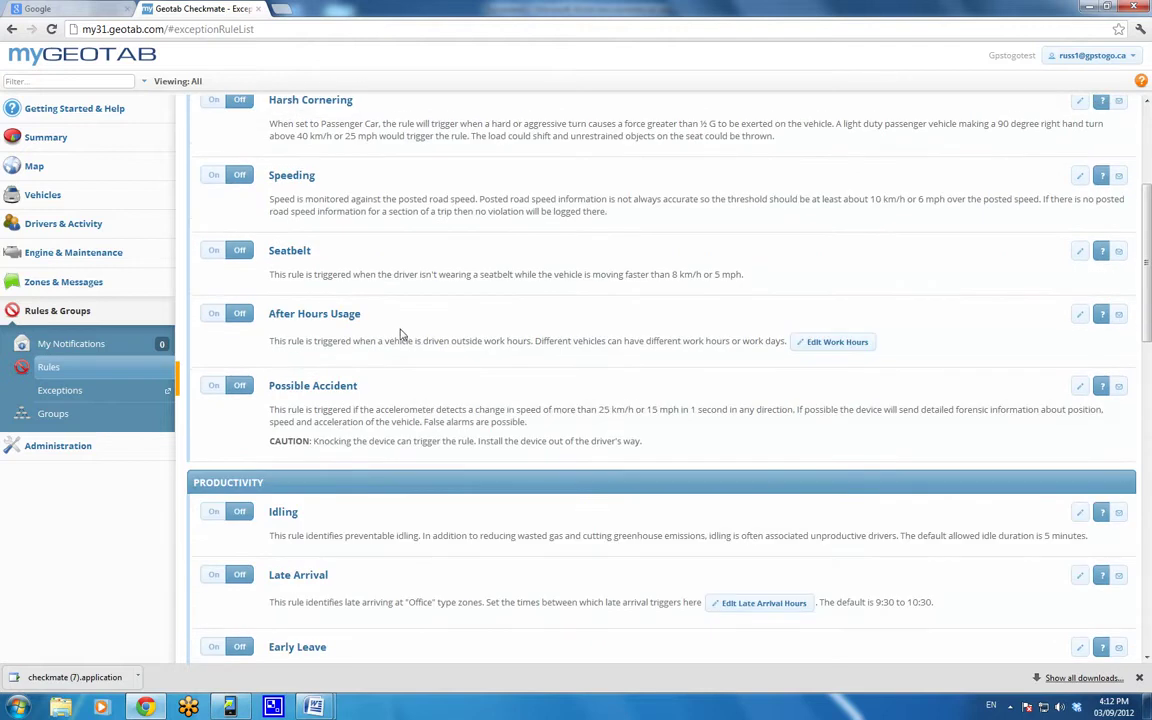
{"action": "scroll", "coordinate": [405, 345], "scroll_direction": "down", "scroll_amount": 1}
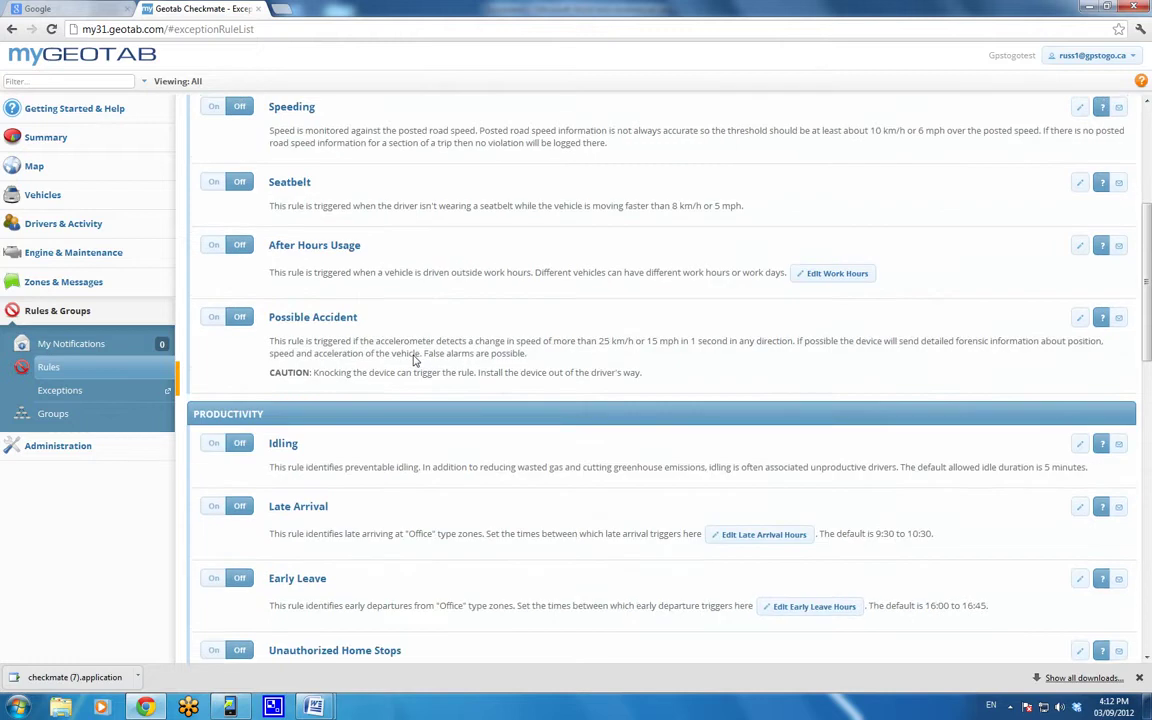
{"action": "scroll", "coordinate": [413, 360], "scroll_direction": "up", "scroll_amount": 5}
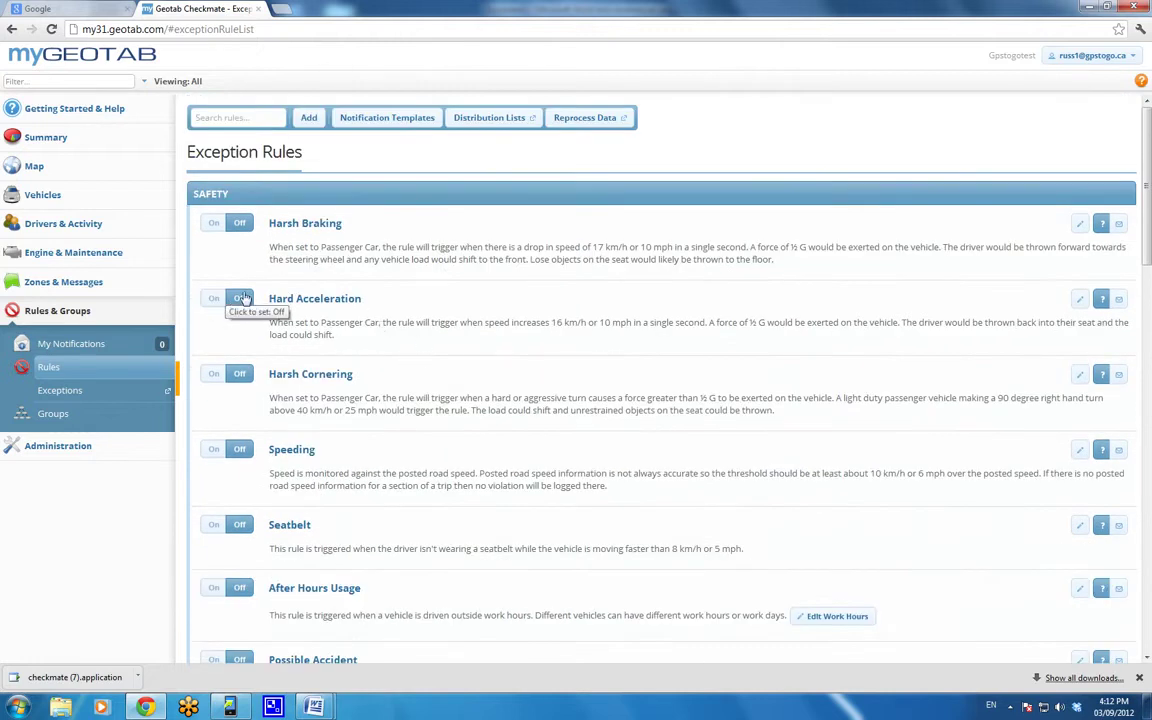
{"action": "scroll", "coordinate": [290, 340], "scroll_direction": "down", "scroll_amount": 1}
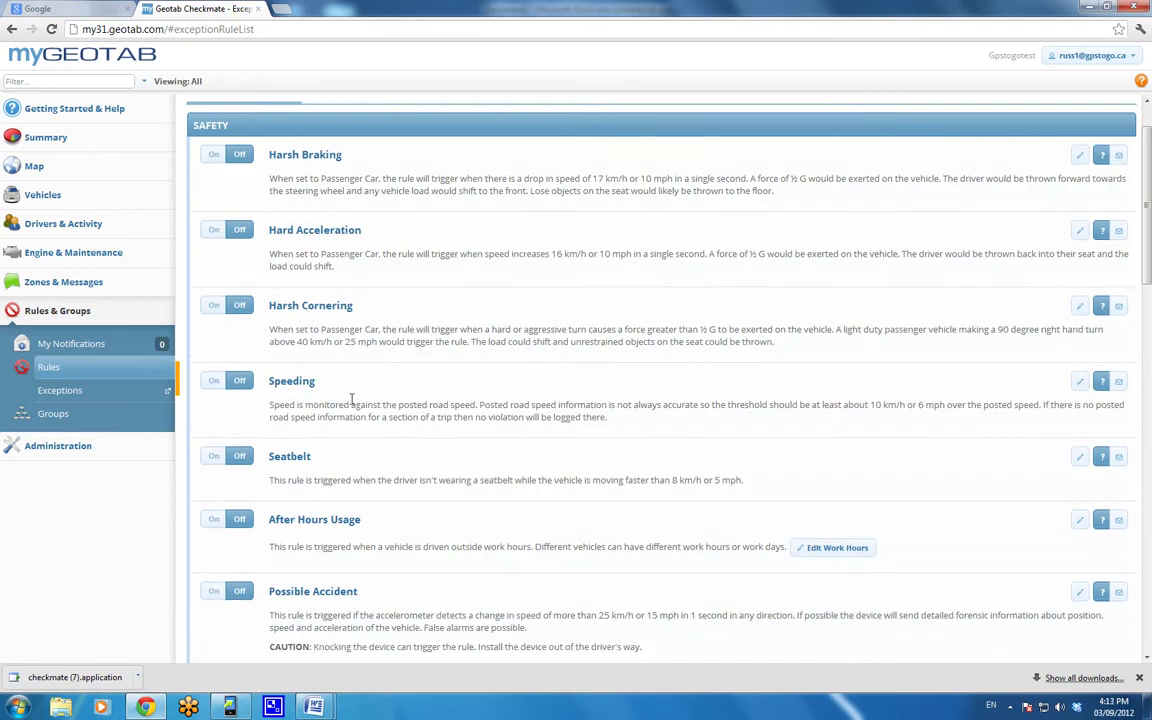
{"action": "scroll", "coordinate": [352, 400], "scroll_direction": "down", "scroll_amount": 2}
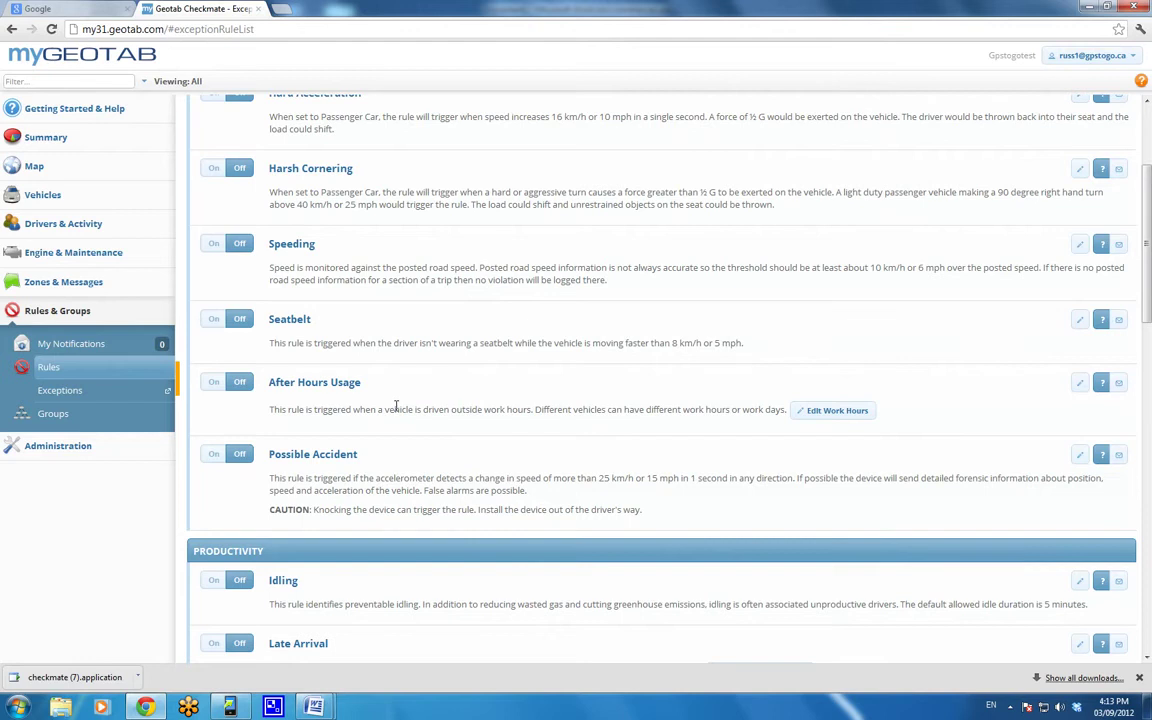
{"action": "scroll", "coordinate": [396, 406], "scroll_direction": "down", "scroll_amount": 1}
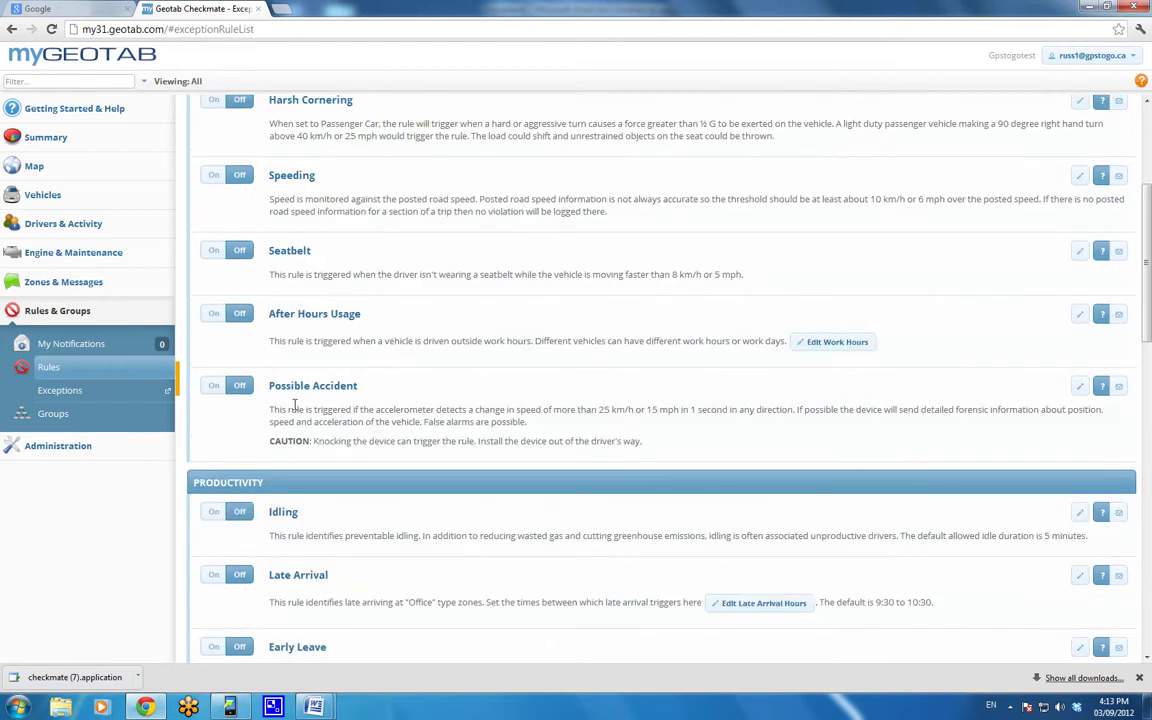
{"action": "scroll", "coordinate": [400, 370], "scroll_direction": "down", "scroll_amount": 3}
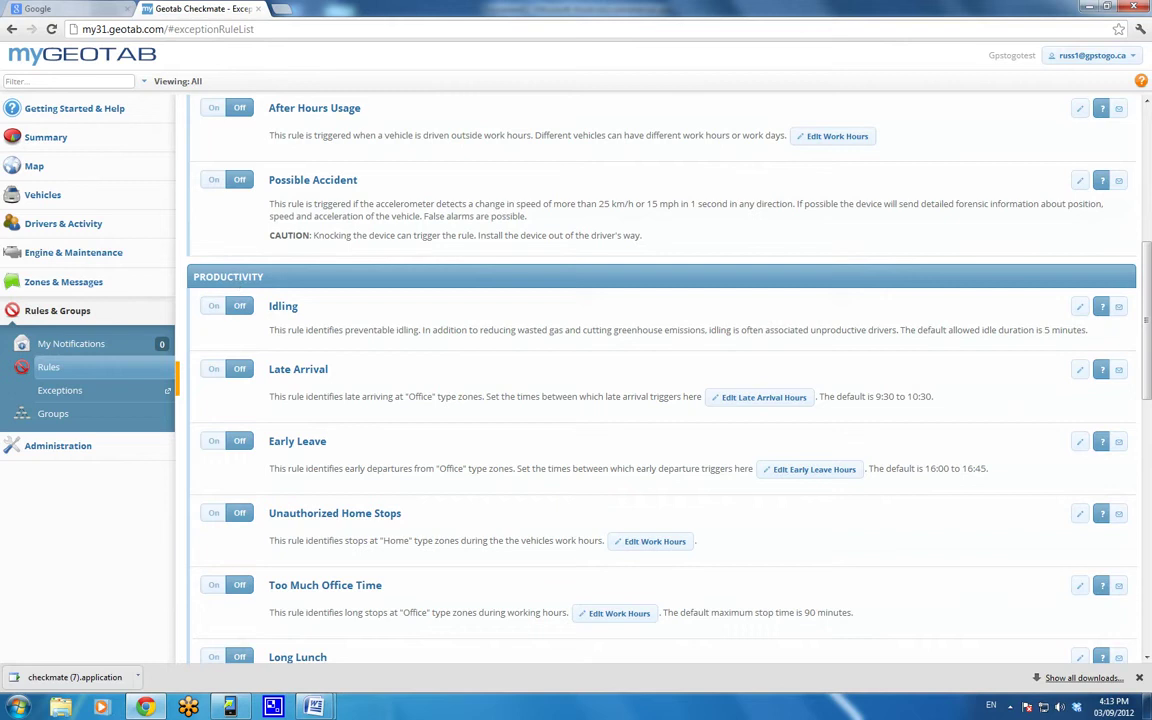
{"action": "scroll", "coordinate": [285, 340], "scroll_direction": "down", "scroll_amount": 2}
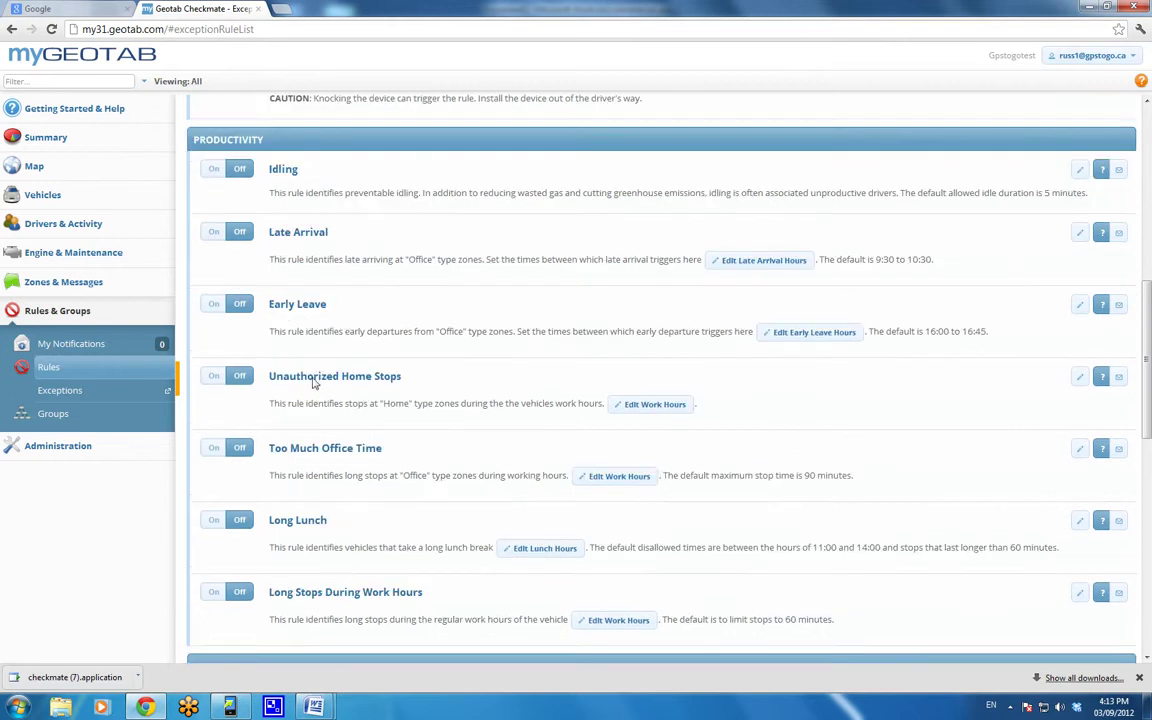
- Scroll to the end of the rules and open the empty My Notifications page
{"action": "scroll", "coordinate": [327, 365], "scroll_direction": "down", "scroll_amount": 2}
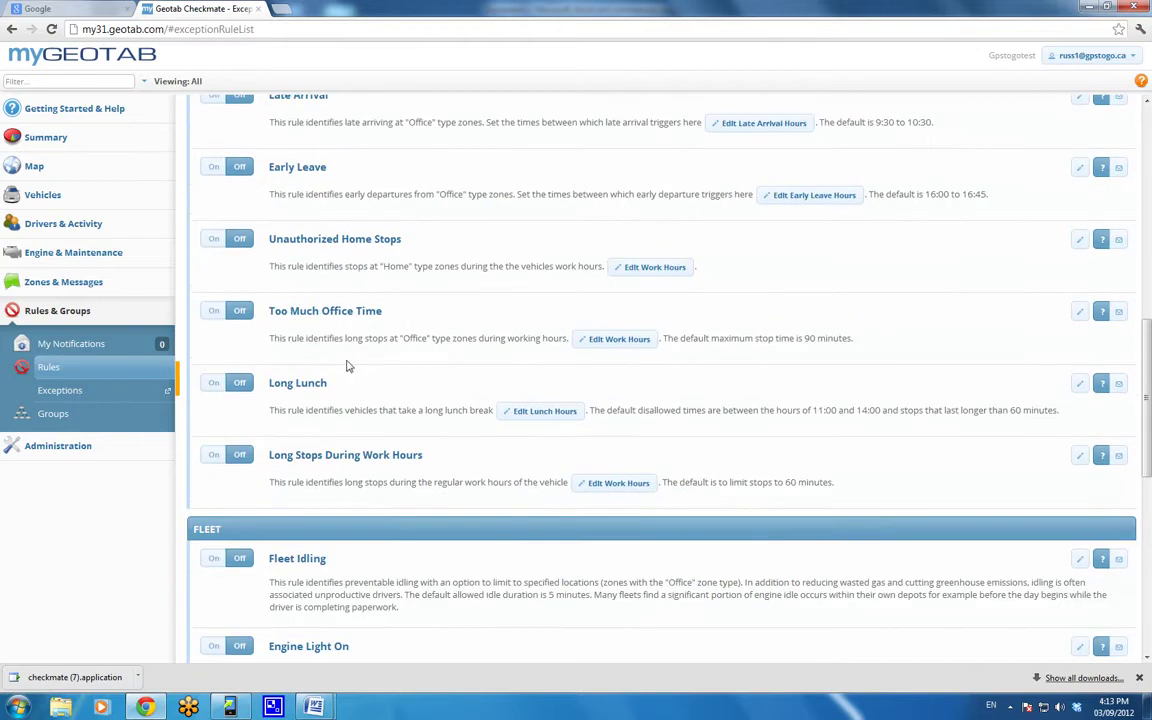
{"action": "scroll", "coordinate": [407, 407], "scroll_direction": "down", "scroll_amount": 4}
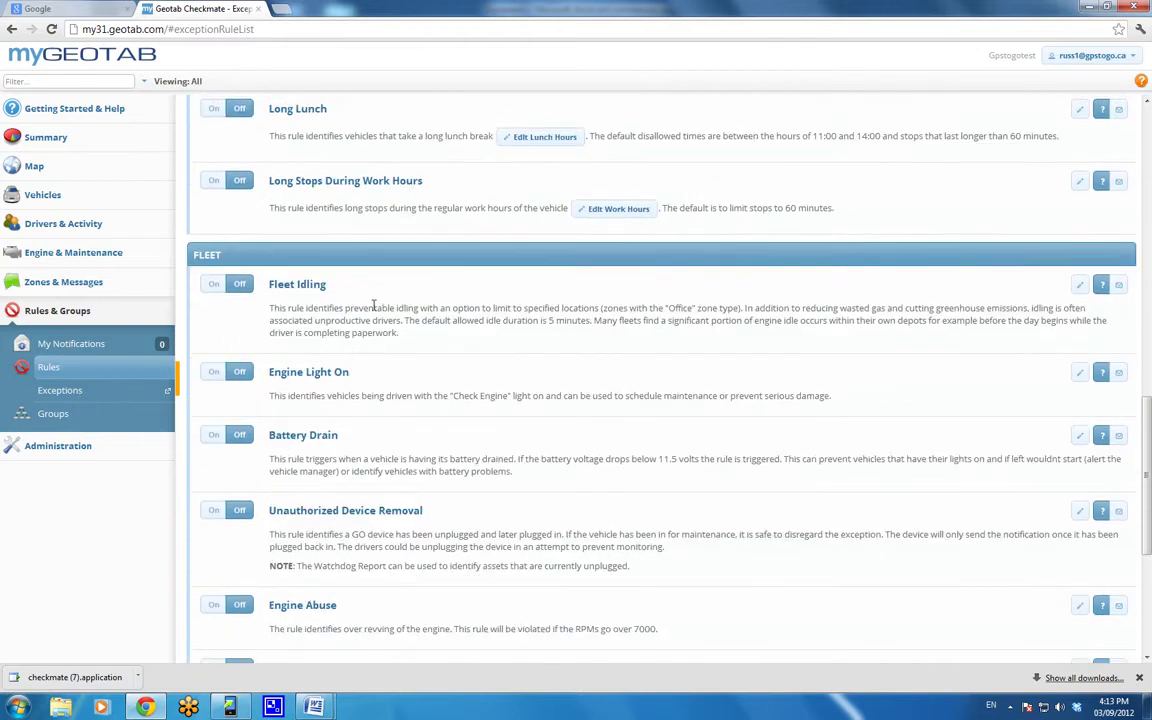
{"action": "scroll", "coordinate": [349, 428], "scroll_direction": "down", "scroll_amount": 2}
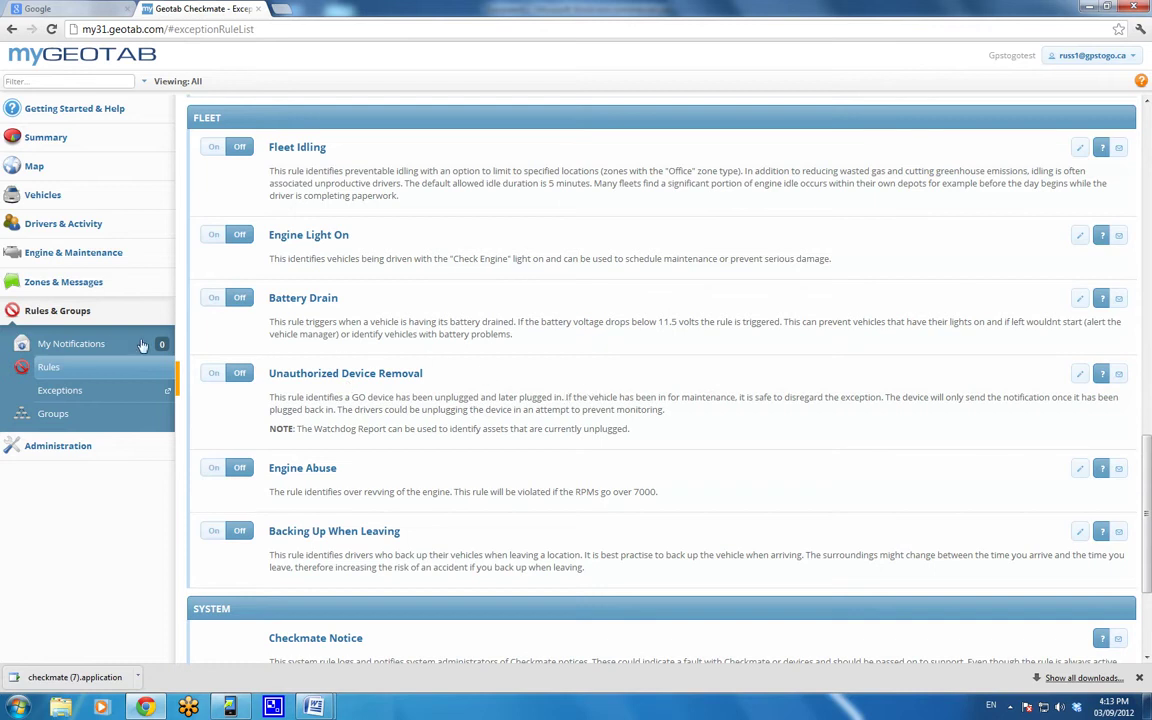
{"action": "left_click", "coordinate": [84, 346]}
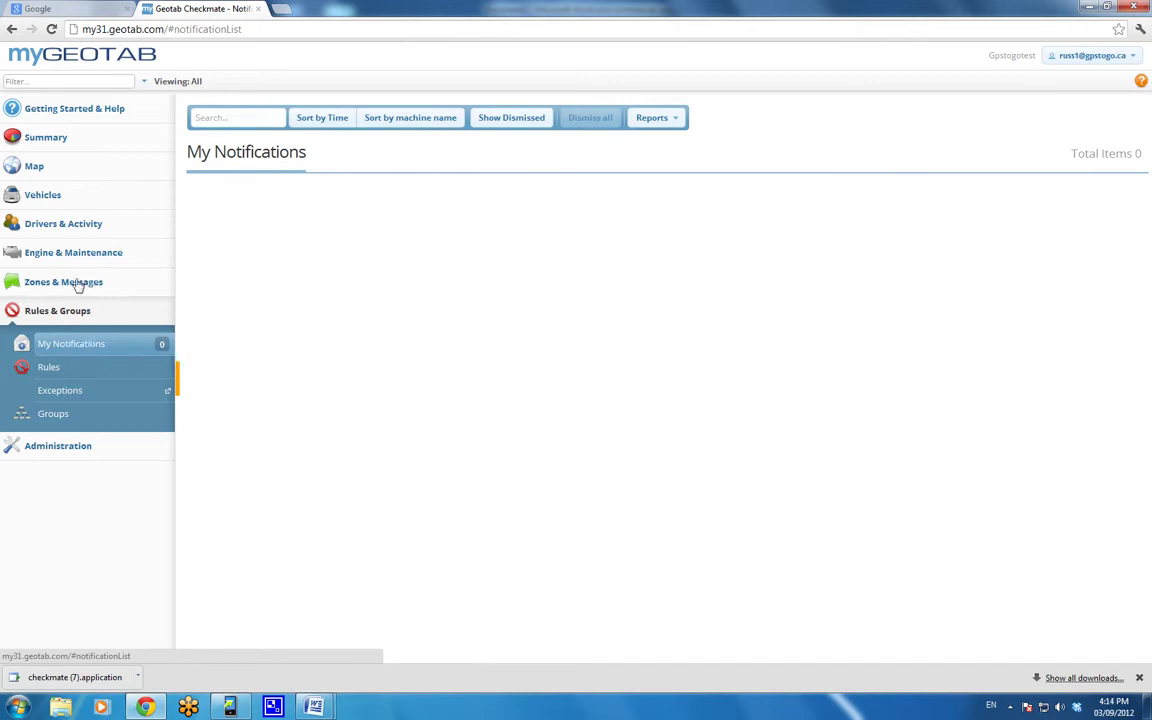
- Find OttawaHome1 in the live map's vehicle search and view its stop on Rue A-Gibeault
{"action": "left_click", "coordinate": [33, 166]}
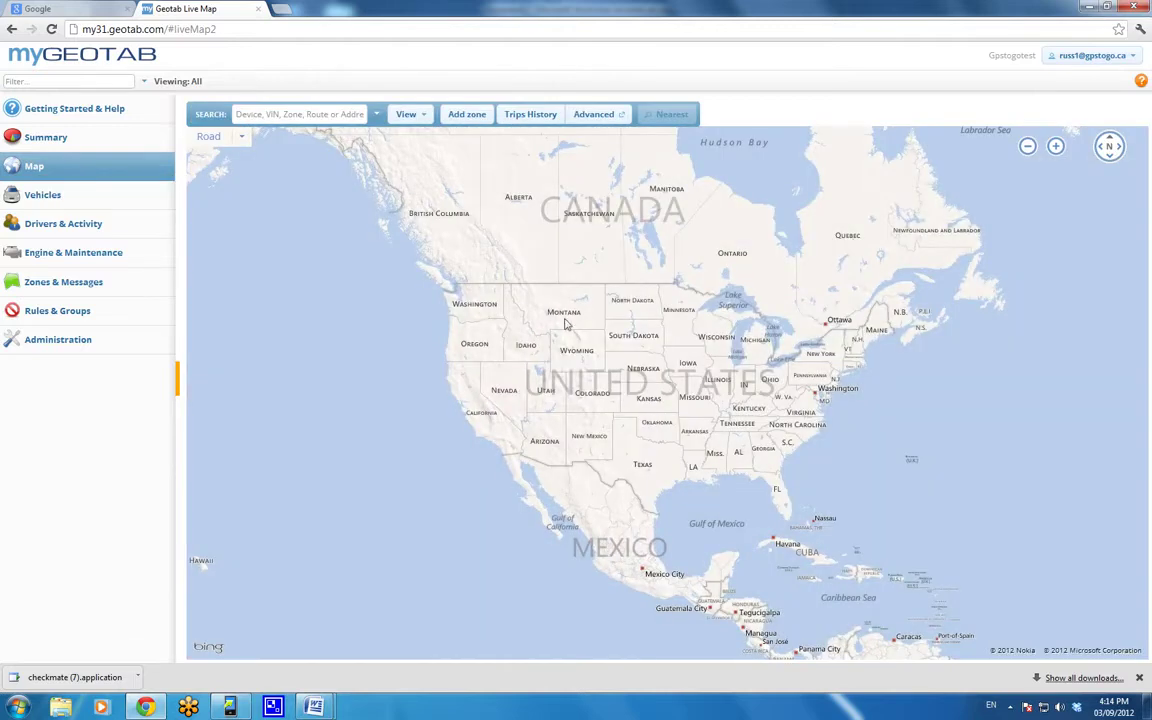
{"action": "left_click", "coordinate": [280, 113]}
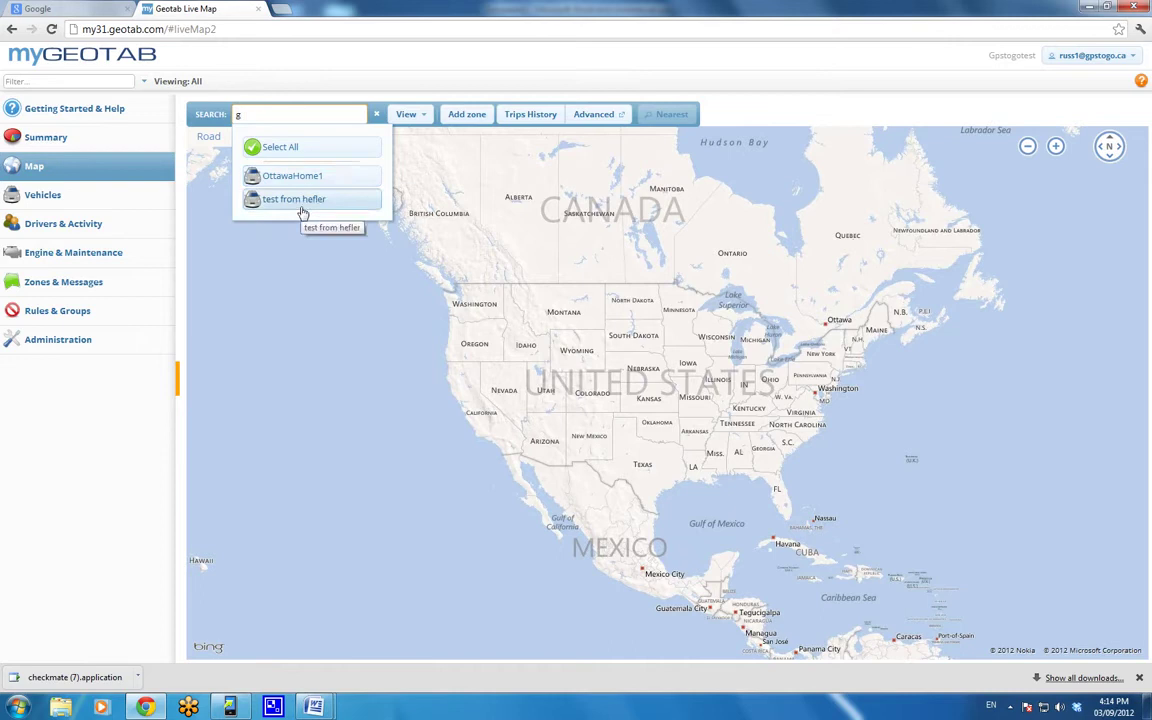
{"action": "left_click", "coordinate": [305, 178]}
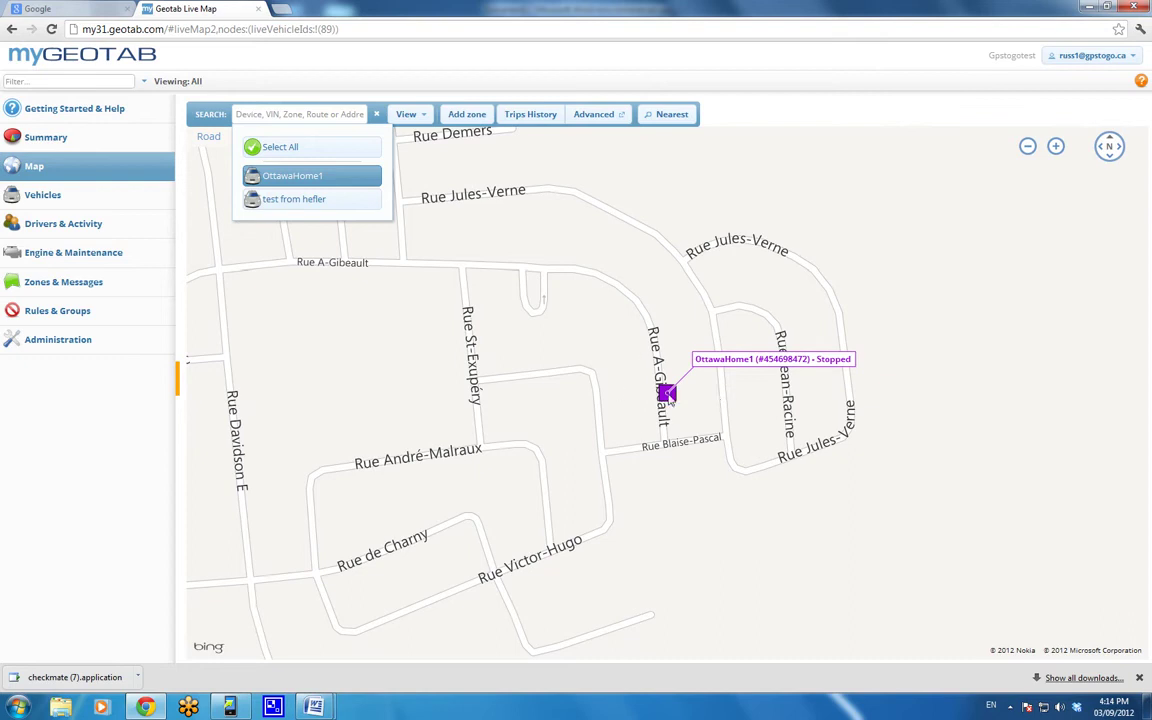
{"action": "mouse_move", "coordinate": [671, 404]}
- Switch the live map's map type to Google V3
{"action": "left_click", "coordinate": [422, 118]}
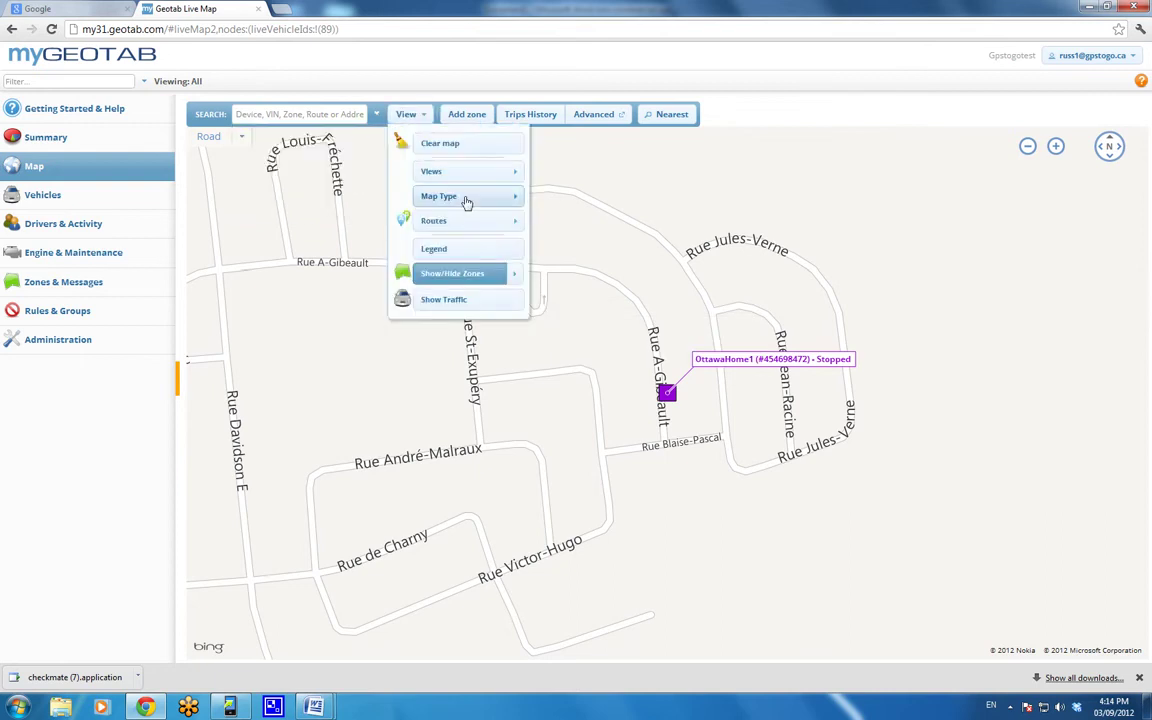
{"action": "left_click", "coordinate": [465, 198]}
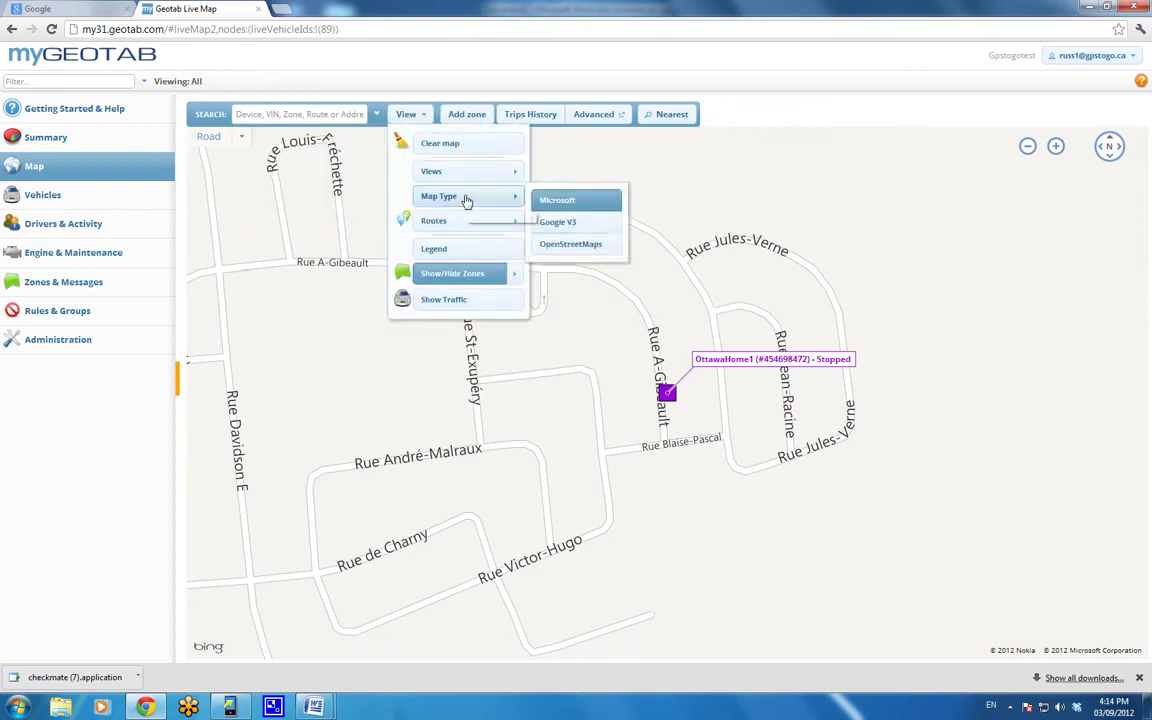
{"action": "left_click", "coordinate": [568, 224]}
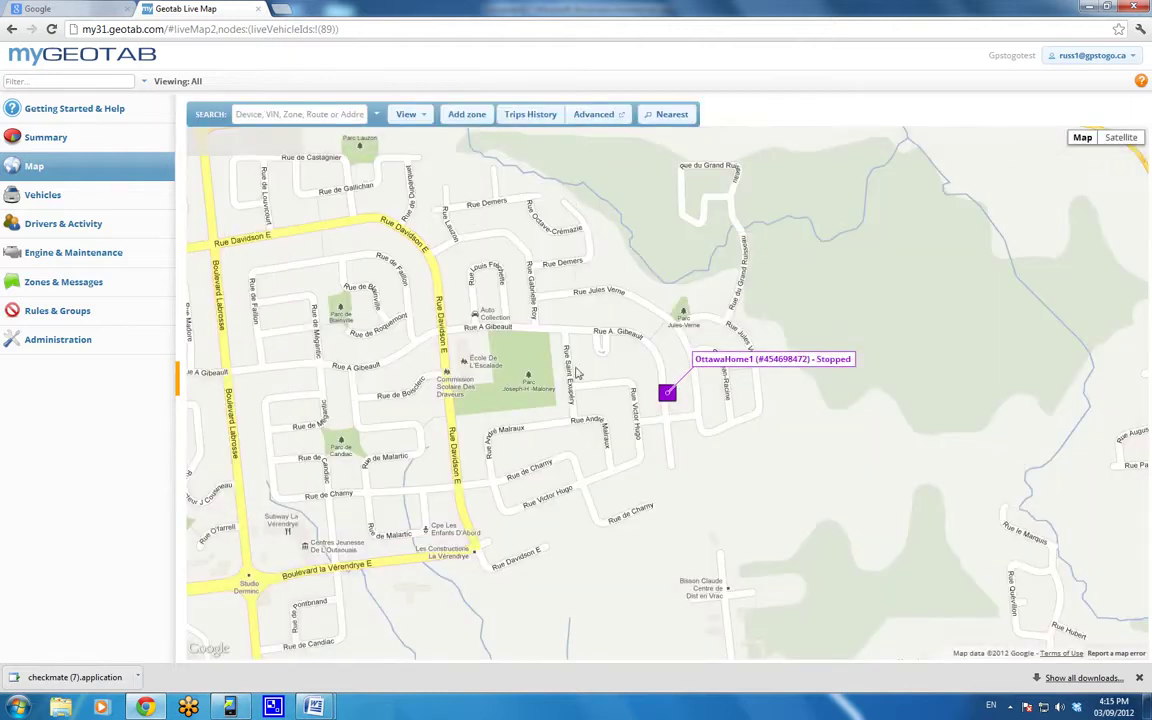
- Try the Microsoft map type, then settle on OpenStreetMaps
{"action": "left_click", "coordinate": [424, 119]}
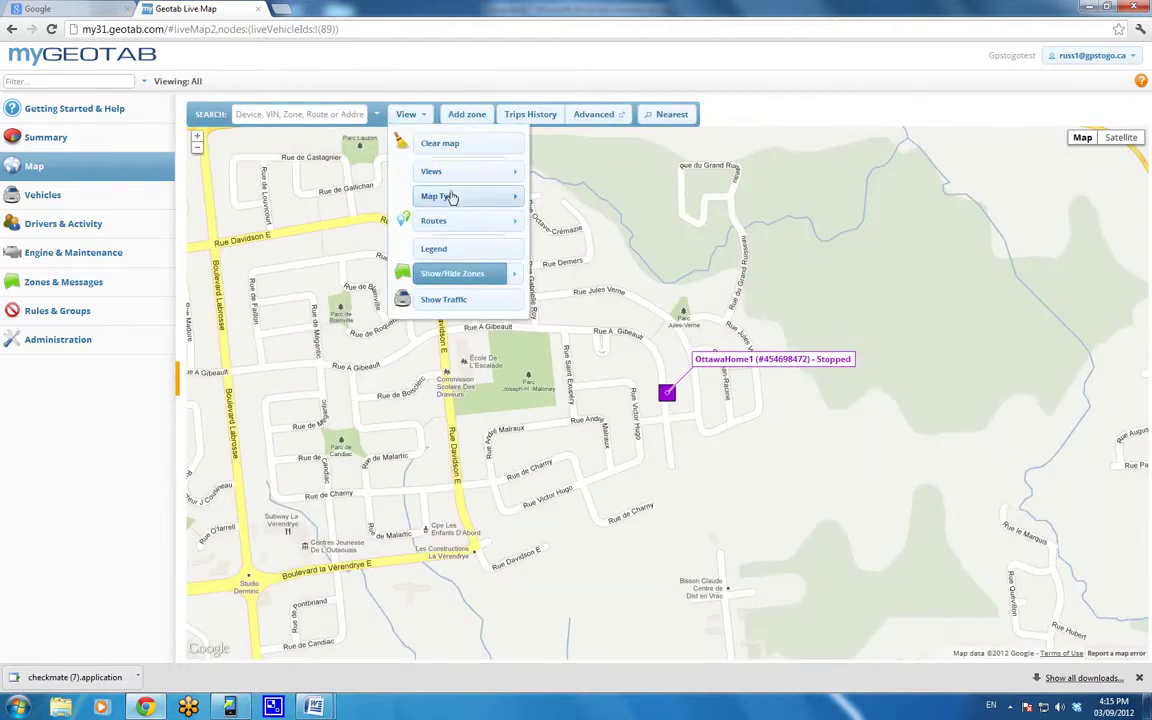
{"action": "mouse_move", "coordinate": [448, 194]}
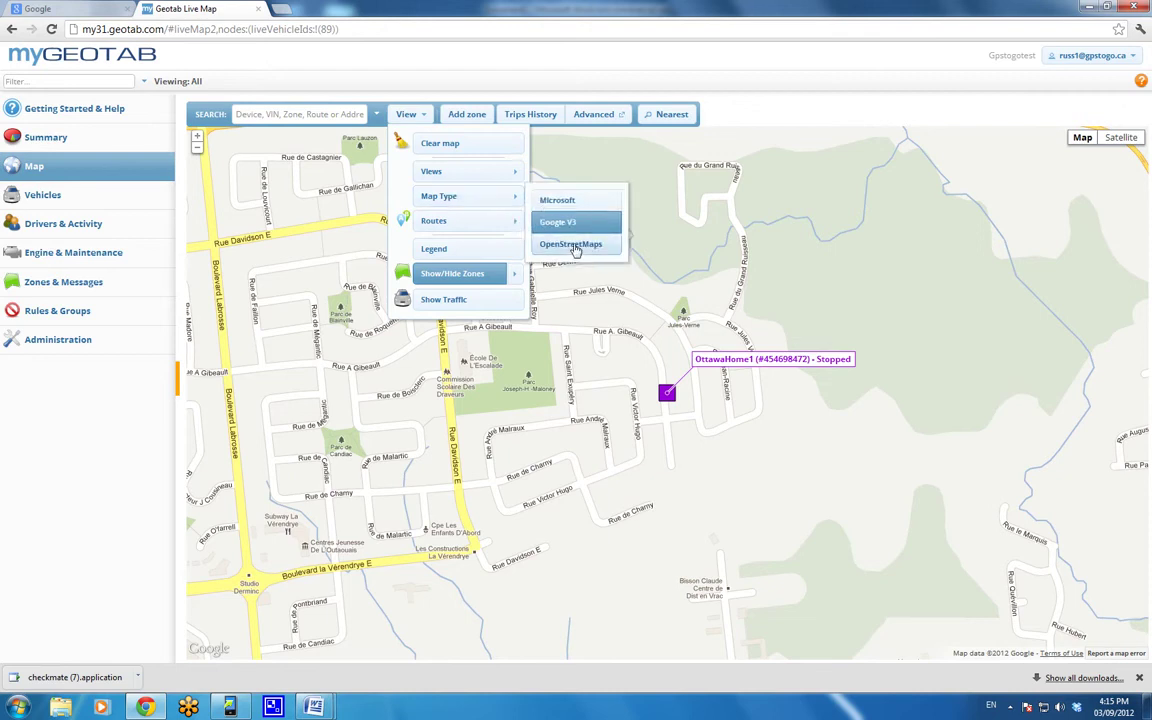
{"action": "left_click", "coordinate": [580, 202]}
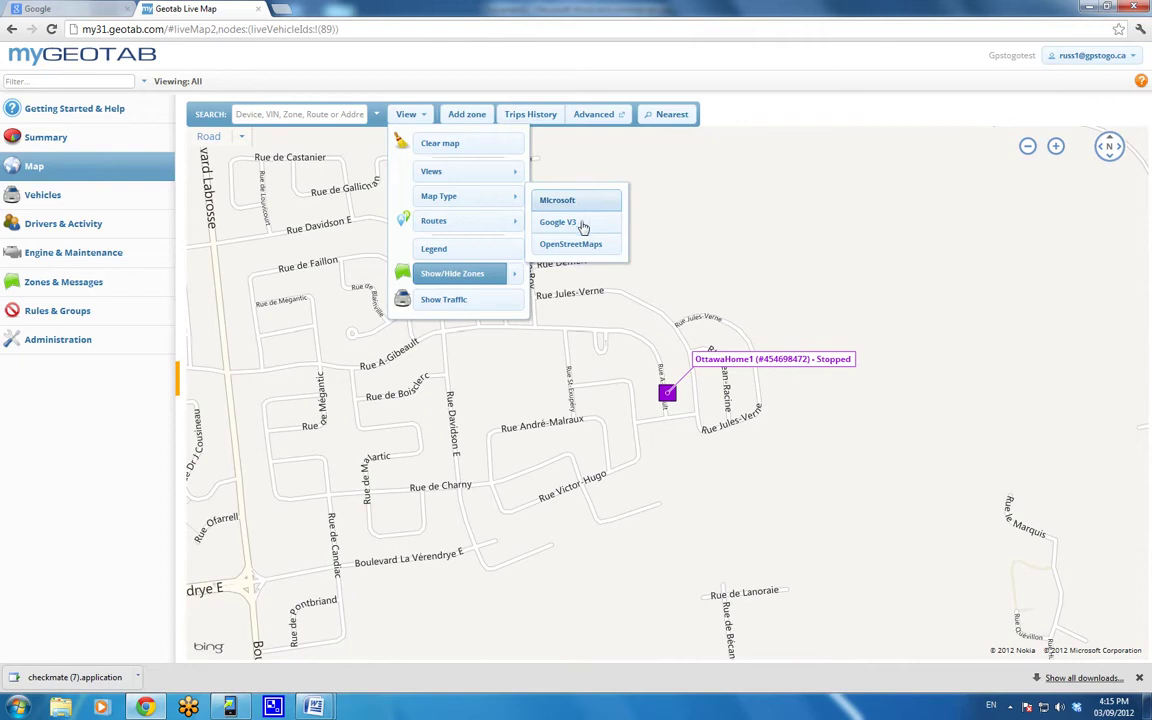
{"action": "left_click", "coordinate": [588, 247]}
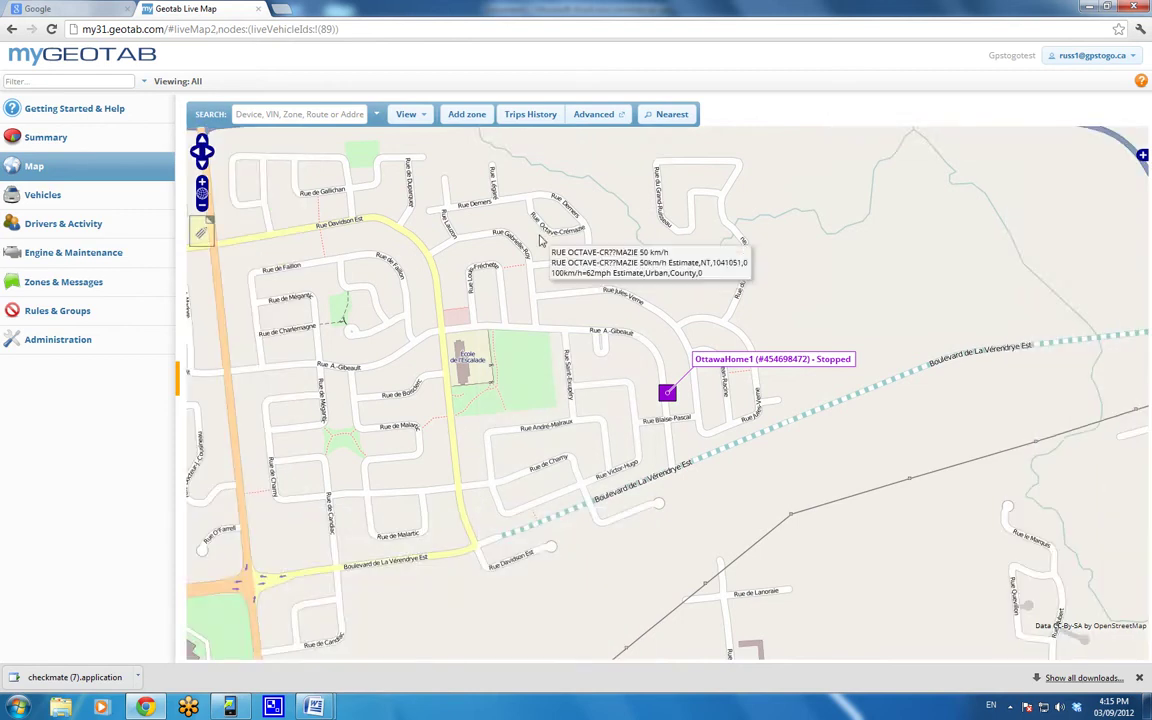
- Start a new zone and place its first five corners around the cul-de-sac
{"action": "left_click", "coordinate": [466, 114]}
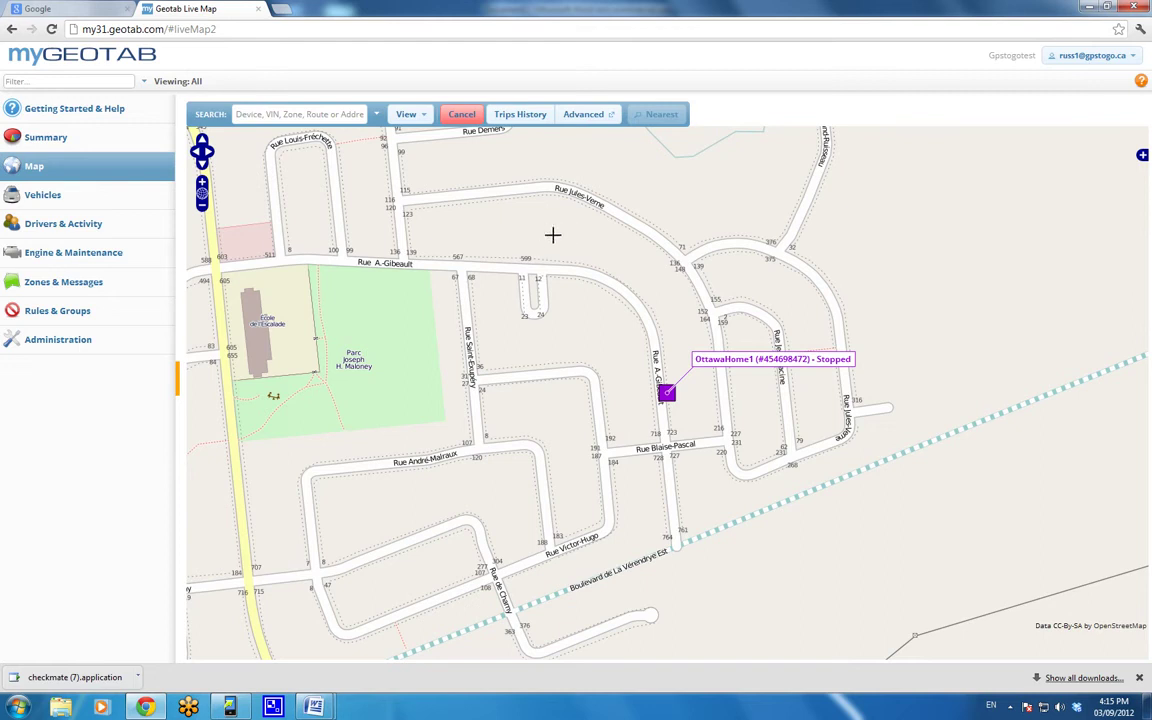
{"action": "left_click", "coordinate": [553, 235]}
{"action": "left_click", "coordinate": [584, 249]}
{"action": "left_click", "coordinate": [582, 309]}
{"action": "left_click", "coordinate": [572, 348]}
{"action": "left_click", "coordinate": [514, 348]}
- Add the remaining zone corners and close the outline on the first point
{"action": "left_click", "coordinate": [483, 311]}
{"action": "left_click", "coordinate": [478, 237]}
{"action": "left_click", "coordinate": [506, 237]}
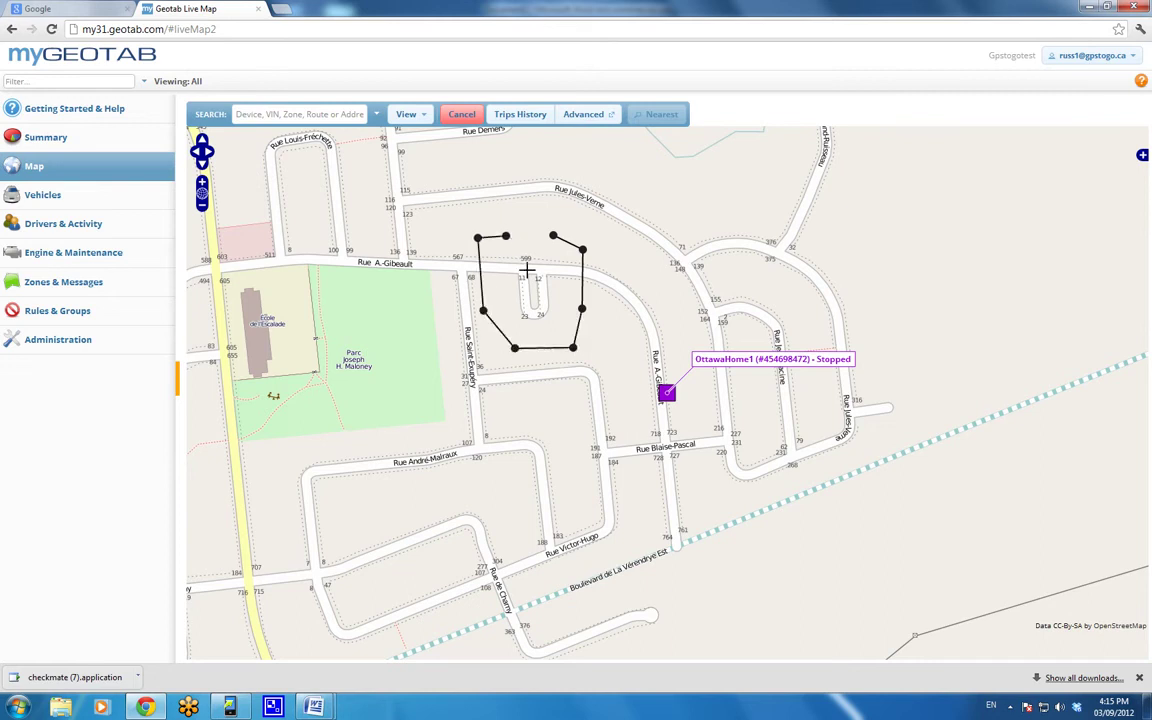
{"action": "left_click", "coordinate": [528, 274]}
{"action": "left_click", "coordinate": [533, 259]}
{"action": "left_click", "coordinate": [566, 265]}
{"action": "left_click", "coordinate": [553, 235]}
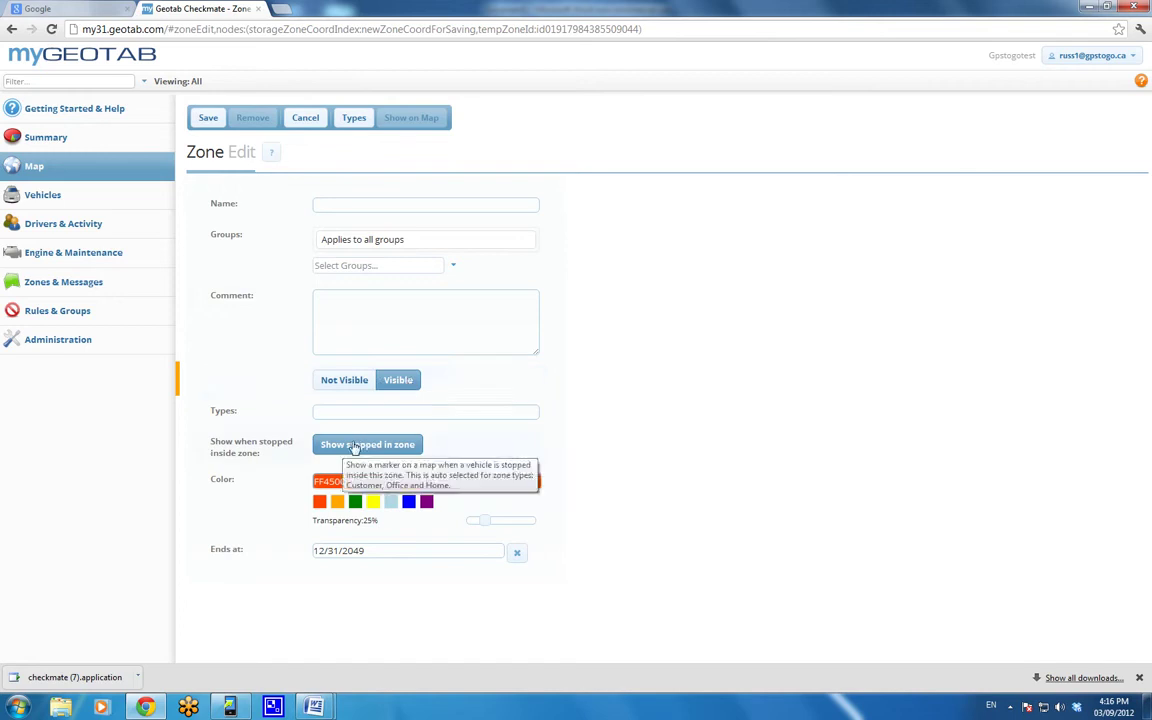
- Check the colour picker, keep the zone colour FF4500, and expand Administration
{"action": "left_click", "coordinate": [335, 482]}
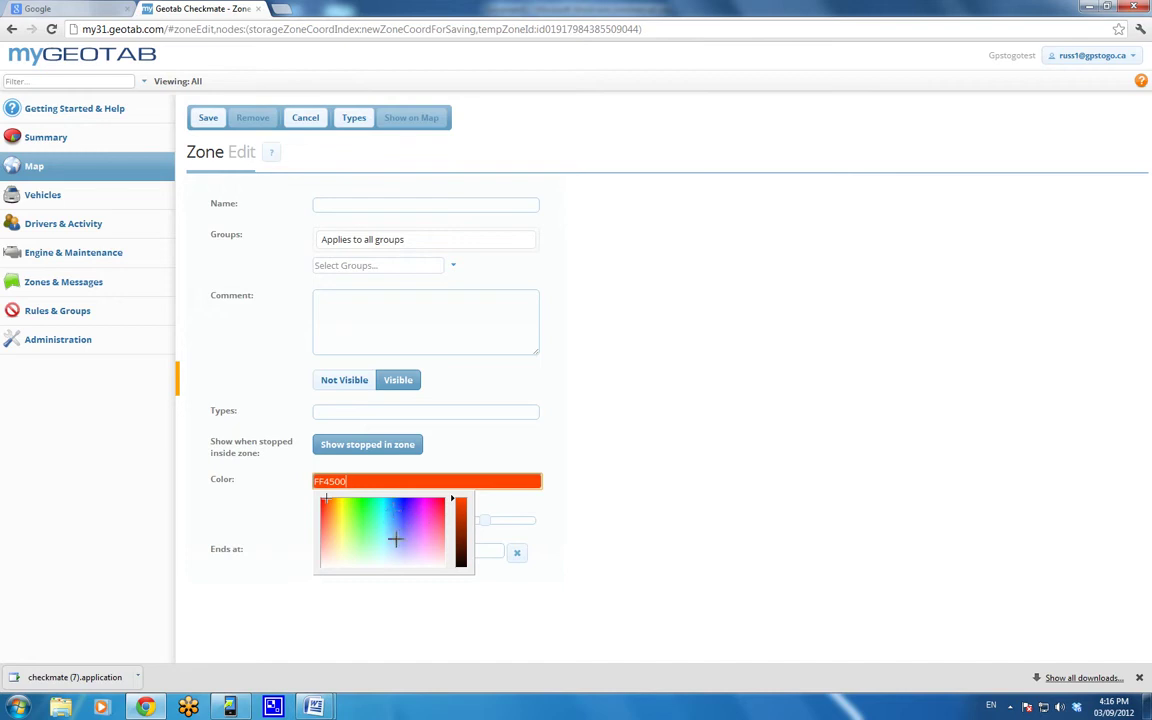
{"action": "left_click", "coordinate": [590, 465]}
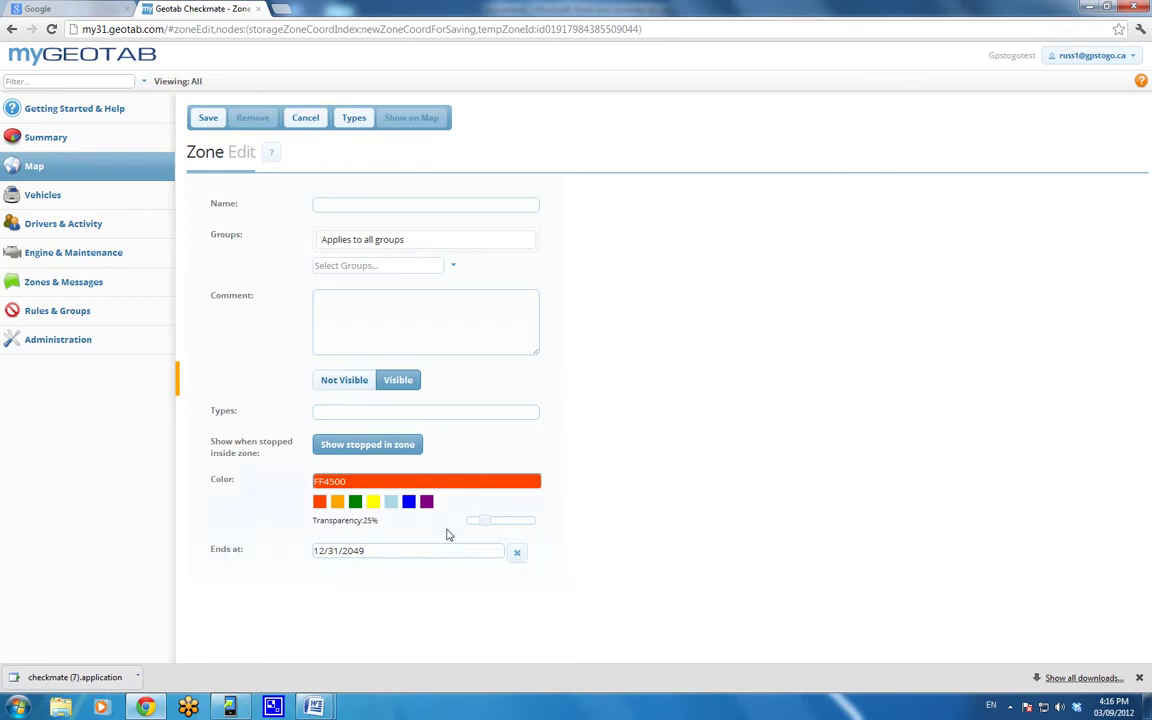
{"action": "left_click", "coordinate": [57, 342]}
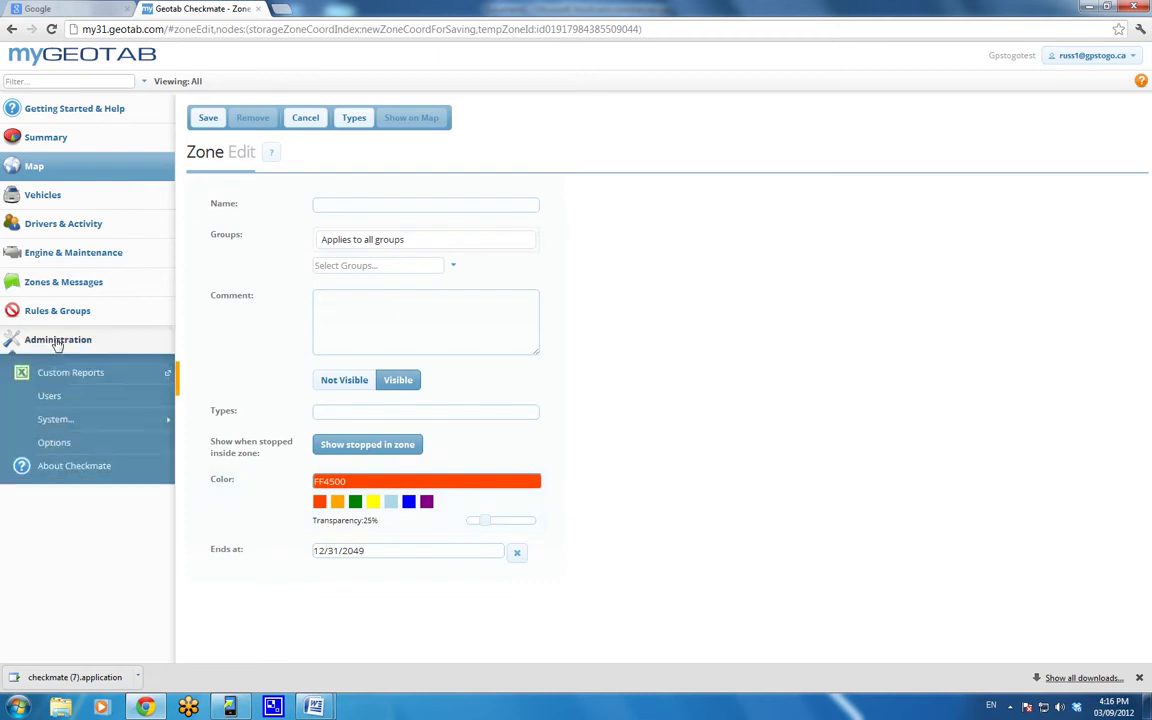
- Add a new user from Administration > Users, keeping Default user security clearance
{"action": "left_click", "coordinate": [50, 395]}
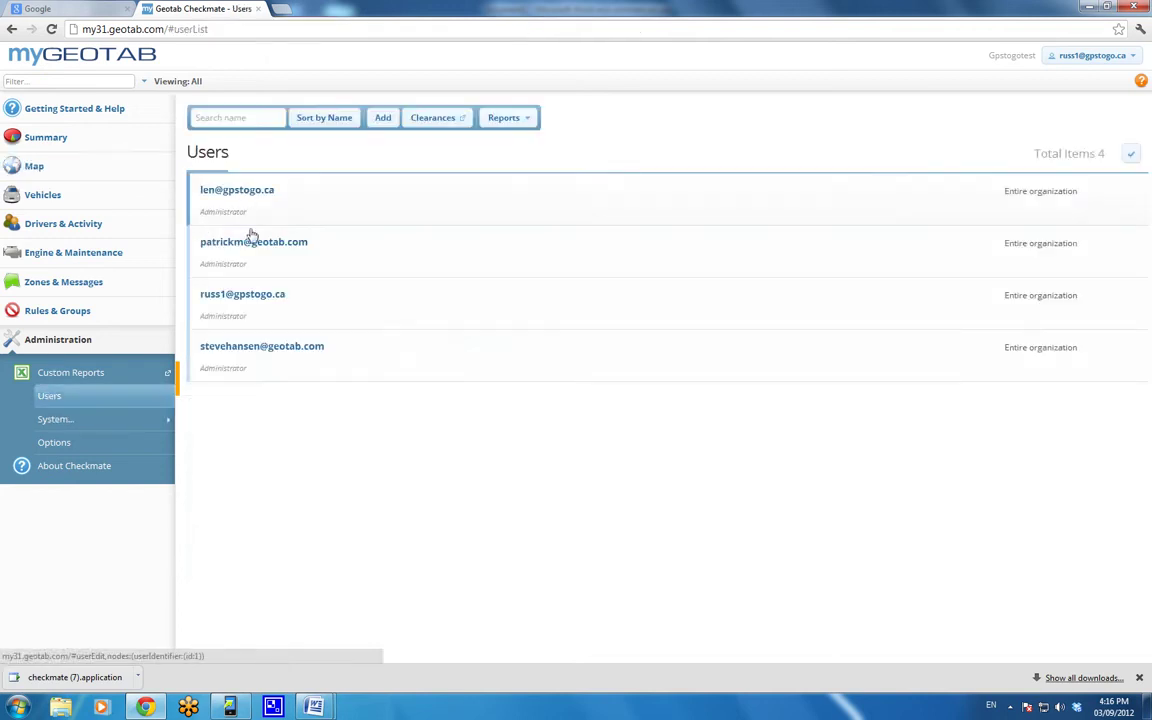
{"action": "left_click", "coordinate": [382, 118]}
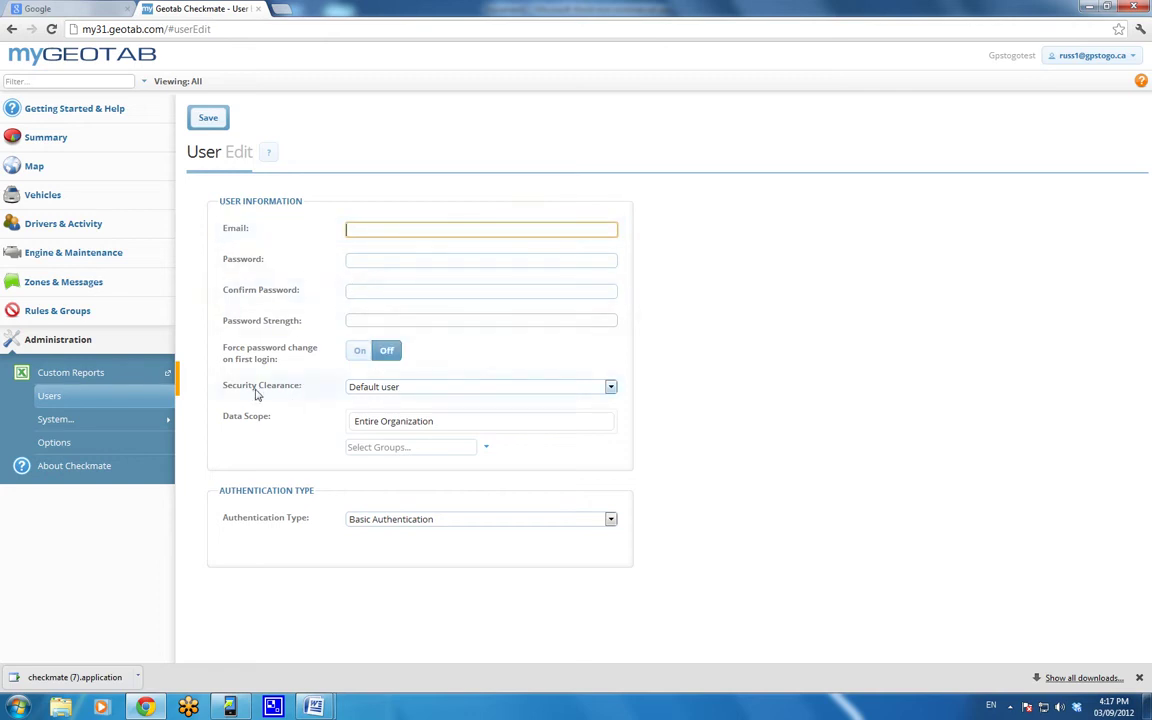
{"action": "left_click", "coordinate": [405, 387]}
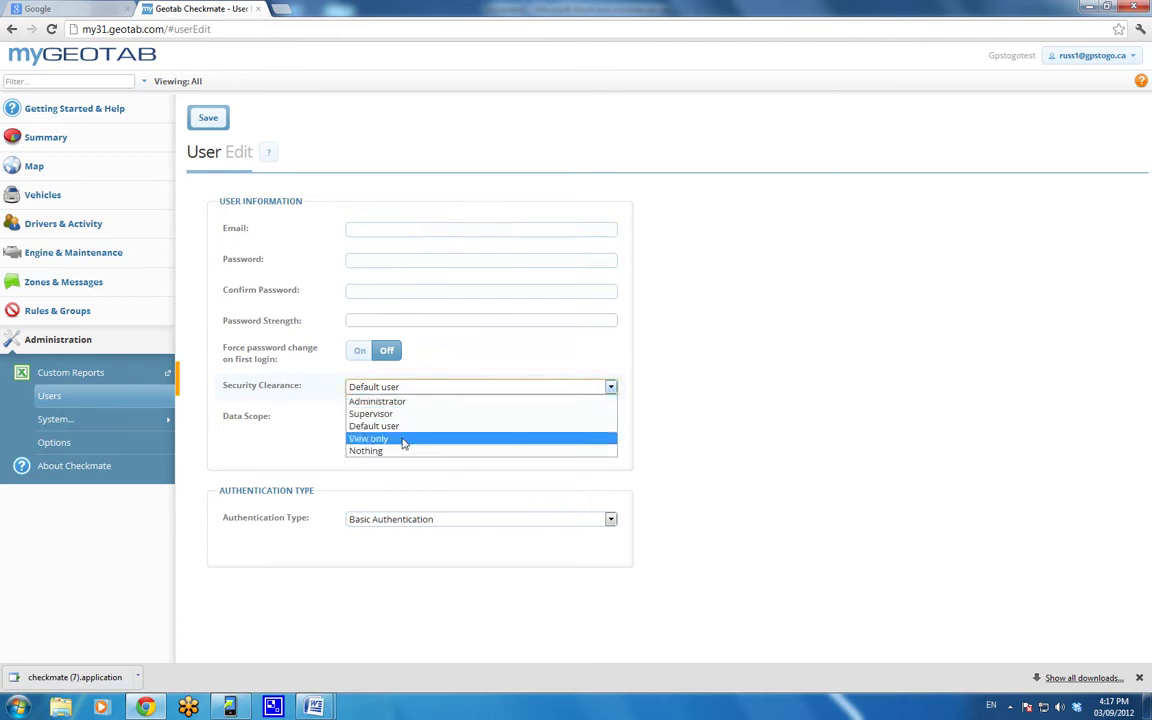
{"action": "left_click", "coordinate": [742, 410]}
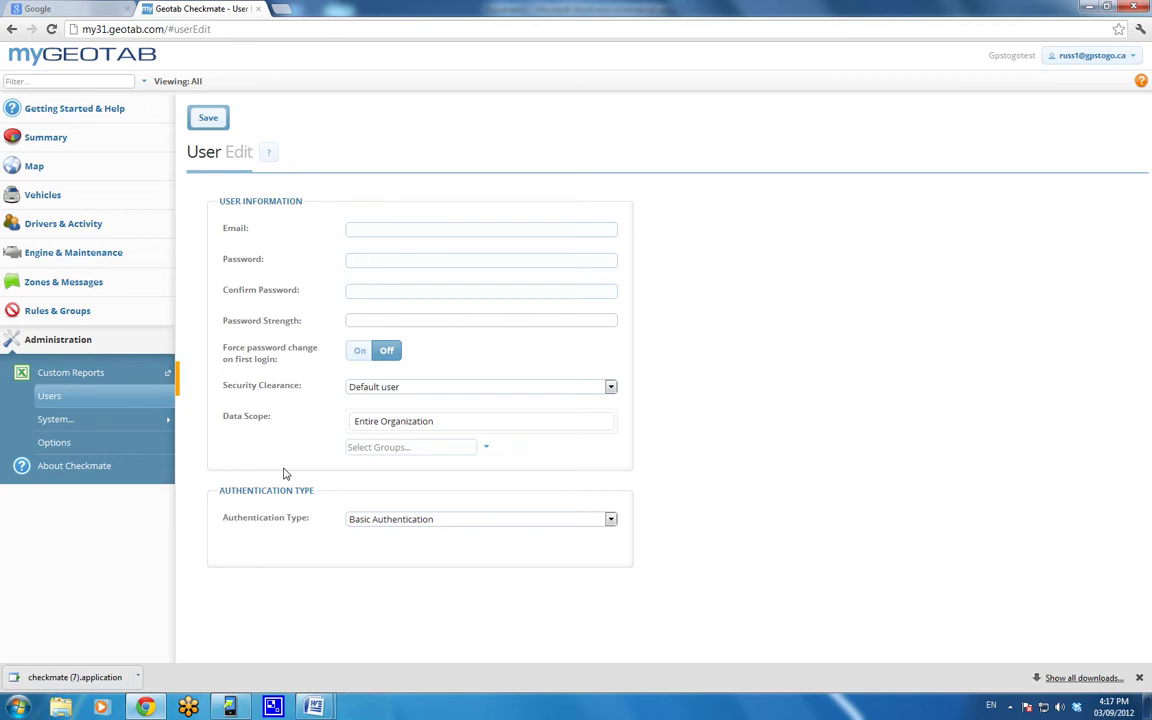
- Show the CamStudio recording window from the hidden system tray icons
{"action": "left_click", "coordinate": [1010, 707]}
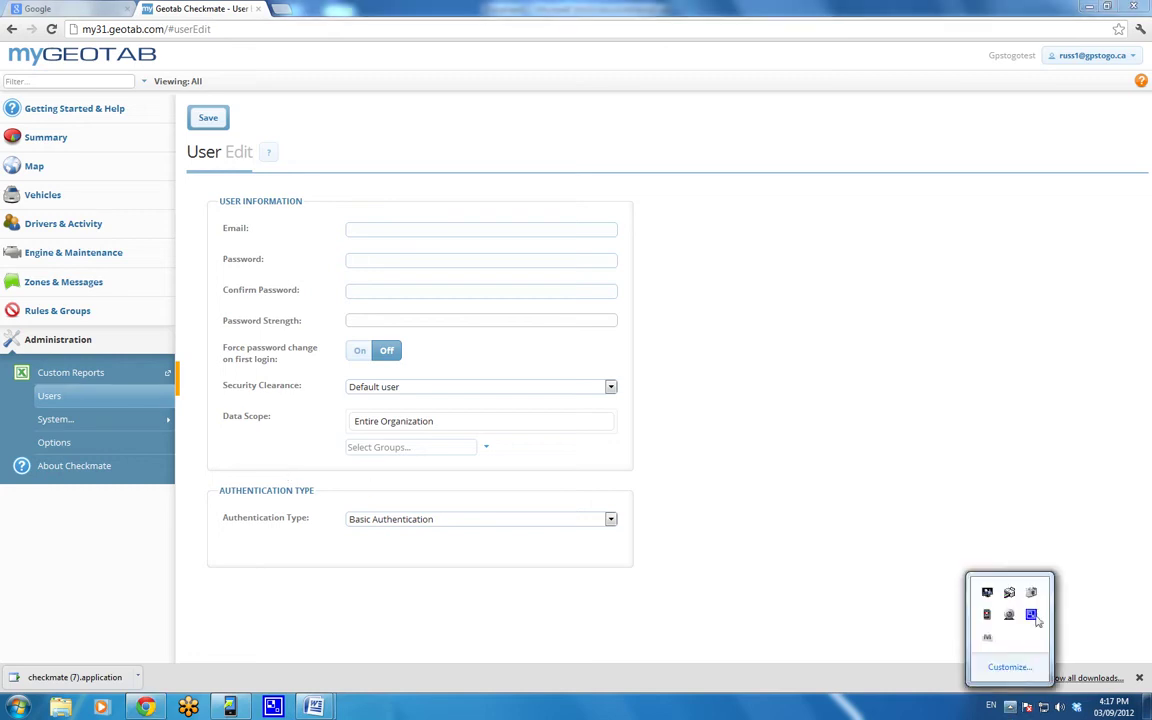
{"action": "left_click", "coordinate": [1032, 615]}
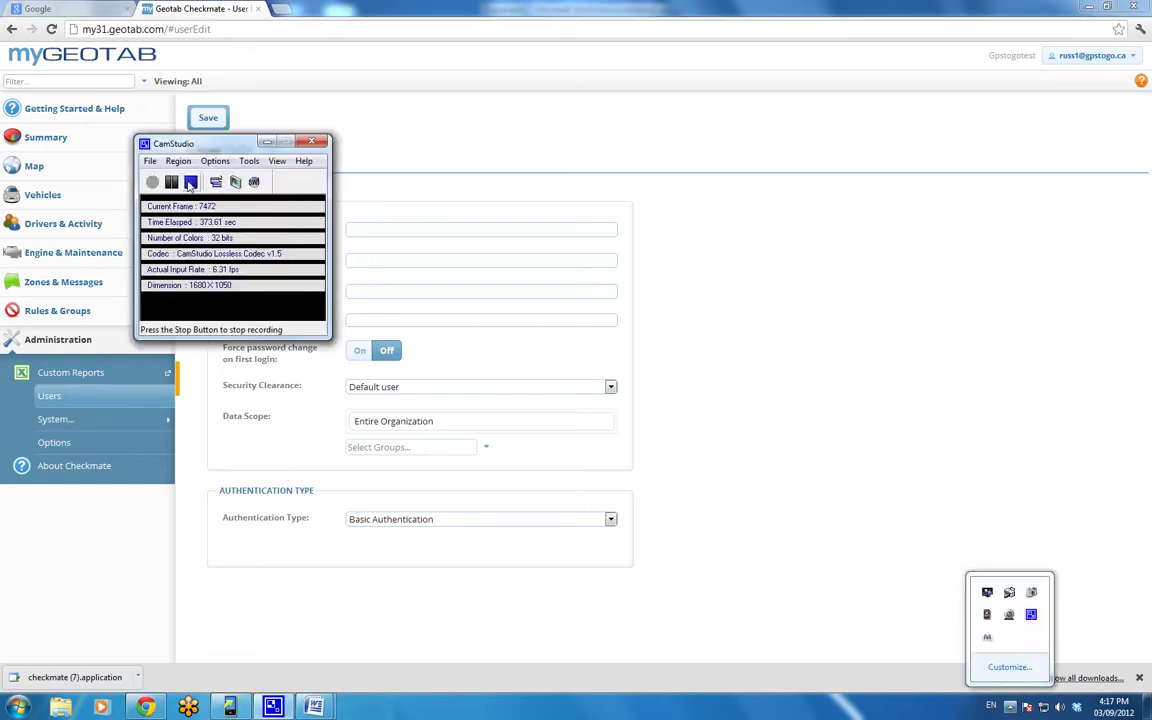